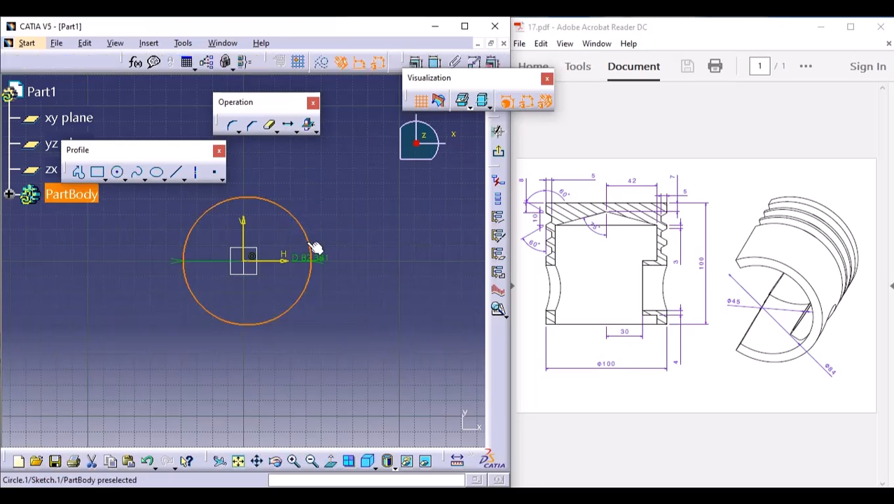
Set the sketched circle's diameter to 100 mm.
{"action": "double_click", "coordinate": [309, 262]}
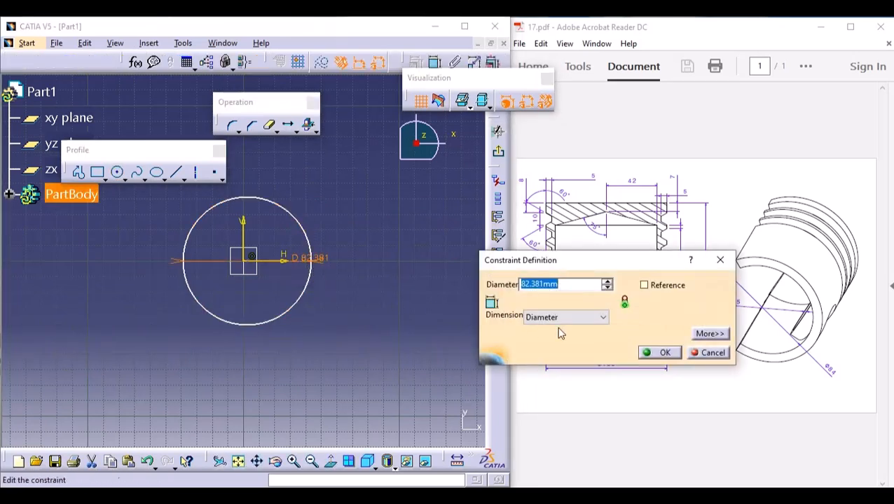
{"action": "key", "text": "BackSpace"}
{"action": "type", "text": "100"}
{"action": "key", "text": "Return"}
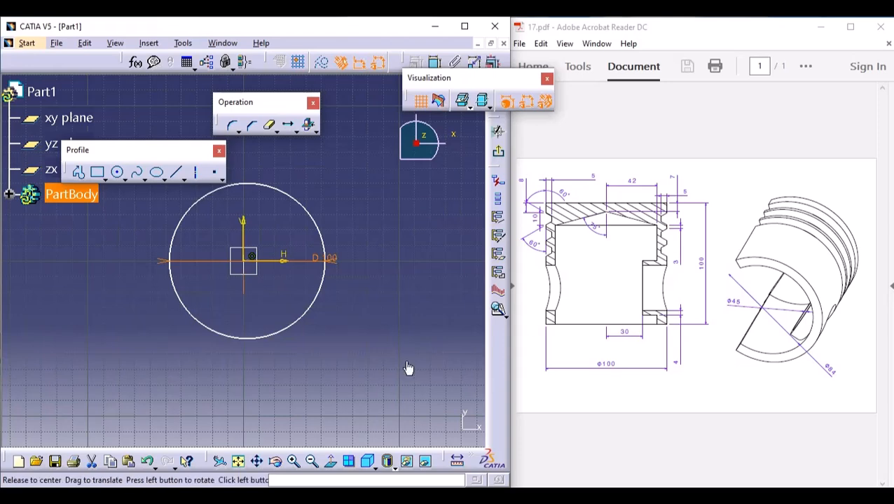
Constrain the circle's centre coincident with the sketch's vertical axis and exit the sketch.
{"action": "middle_click_drag", "start_coordinate": [409, 370], "coordinate": [410, 223]}
{"action": "middle_click_drag", "start_coordinate": [298, 304], "coordinate": [371, 302]}
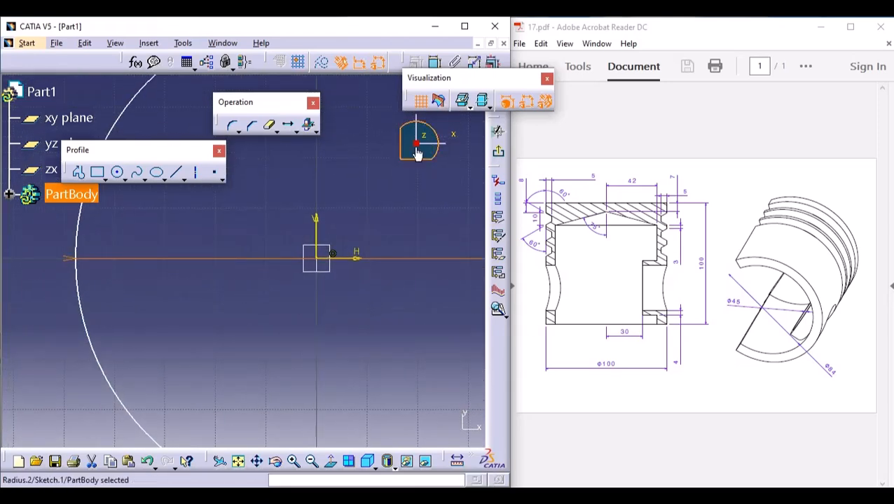
{"action": "left_click", "coordinate": [435, 63]}
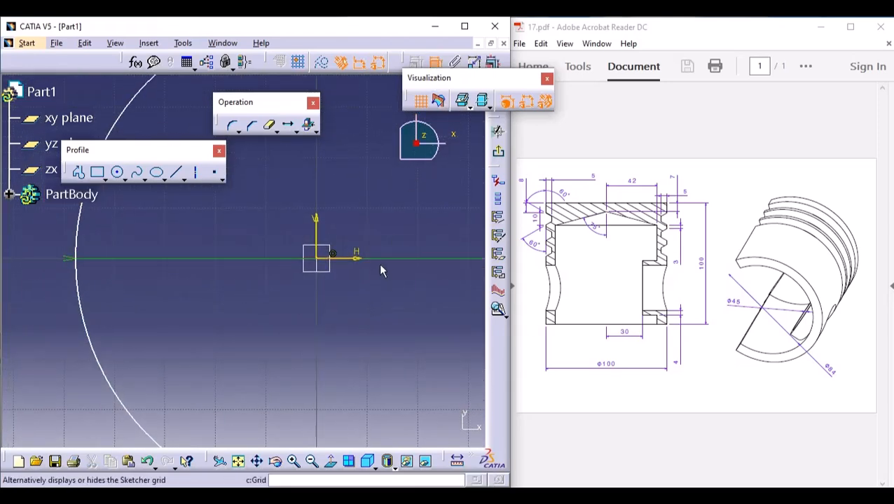
{"action": "left_click", "coordinate": [332, 260]}
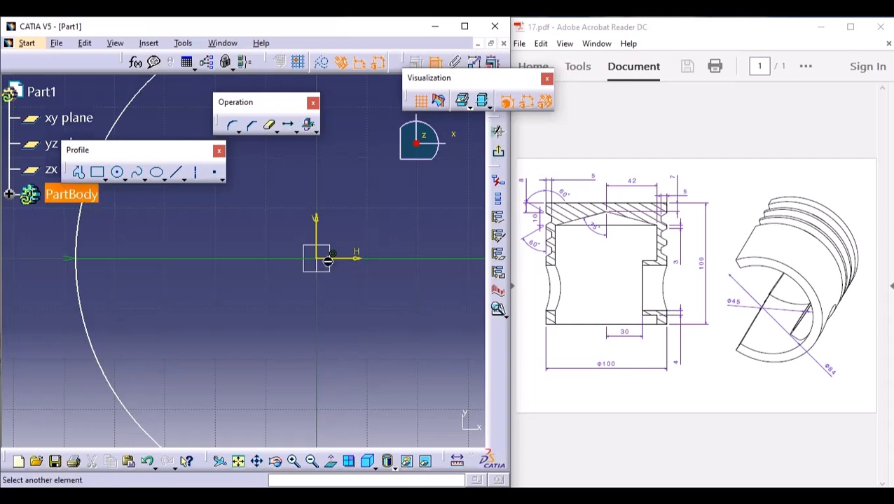
{"action": "left_click", "coordinate": [322, 234]}
{"action": "right_click", "coordinate": [334, 196]}
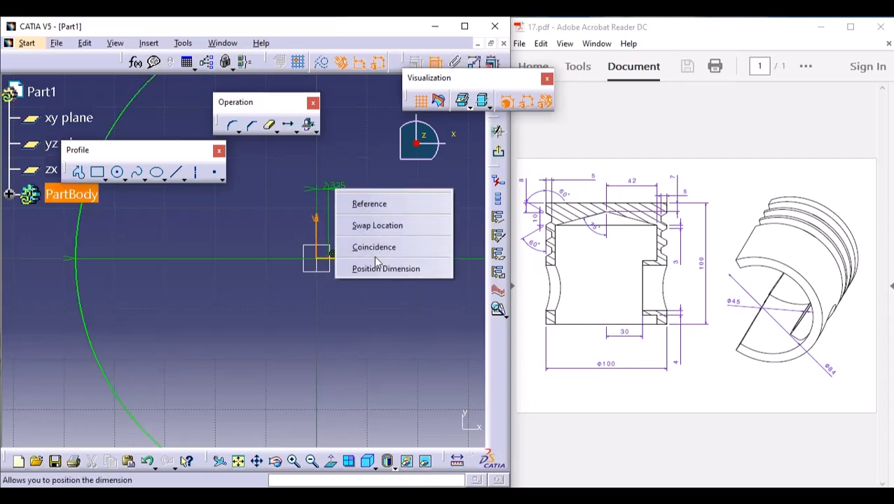
{"action": "left_click", "coordinate": [375, 248]}
{"action": "middle_click_drag", "start_coordinate": [364, 259], "coordinate": [368, 385]}
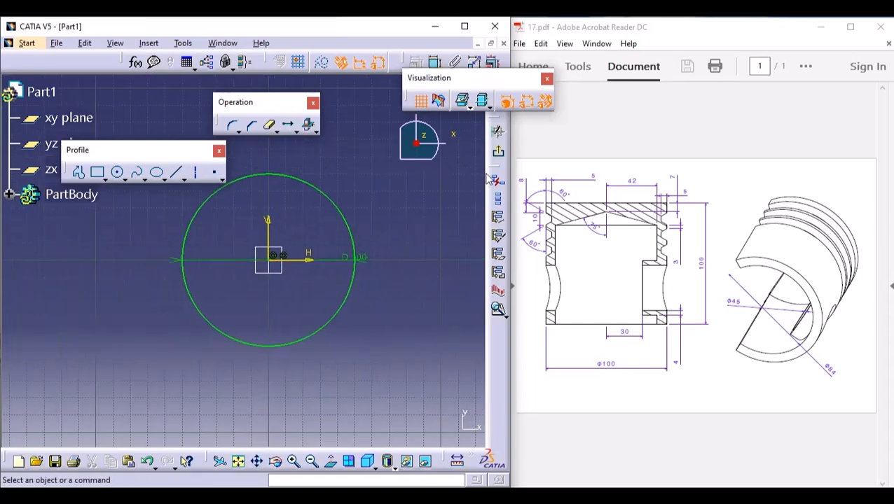
{"action": "left_click", "coordinate": [499, 155]}
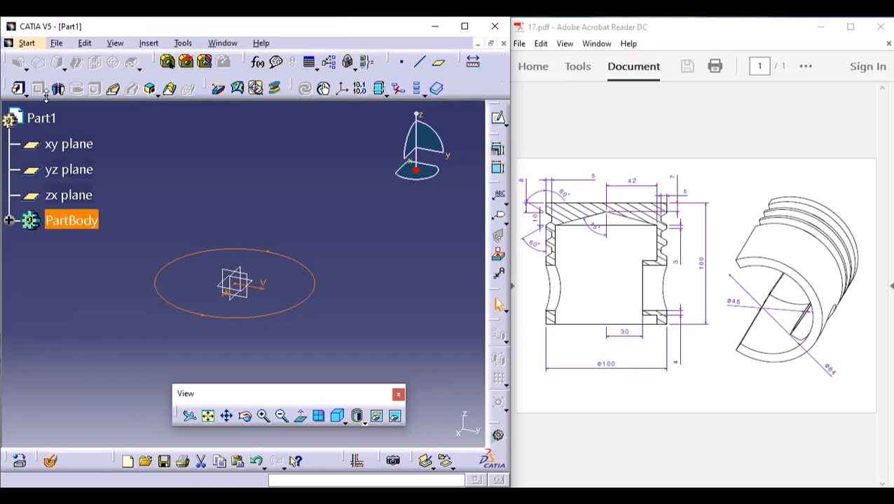
Pad the circle sketch to a length of 100 mm.
{"action": "left_click", "coordinate": [20, 90]}
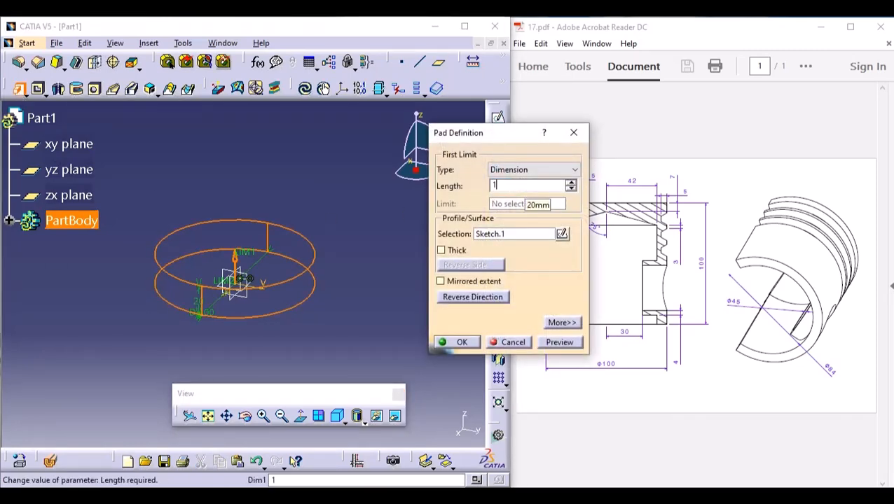
{"action": "type", "text": "100"}
{"action": "key", "text": "Return"}
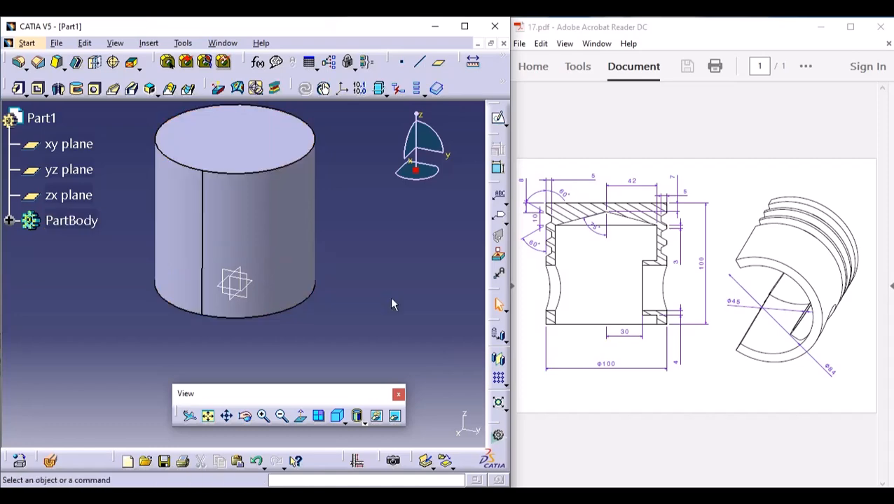
Open a sketch on the yz plane and cut the part view by the sketch plane.
{"action": "middle_click_drag", "start_coordinate": [387, 299], "coordinate": [387, 315]}
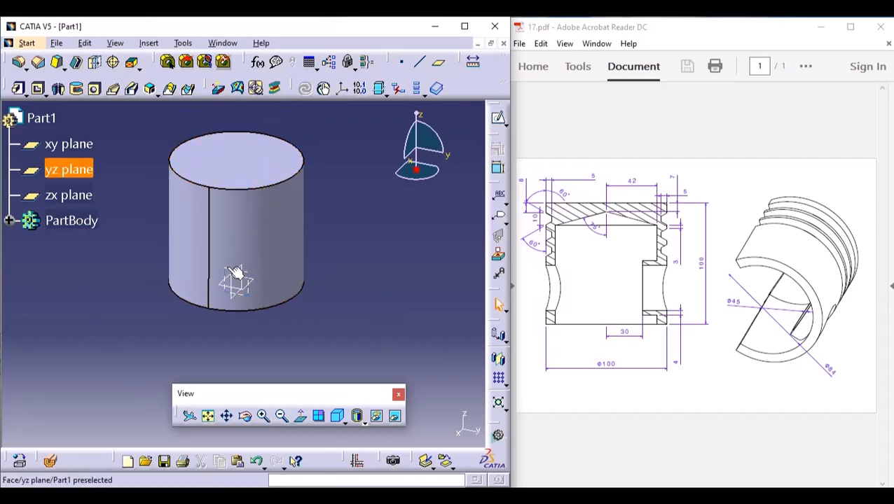
{"action": "left_click", "coordinate": [497, 118]}
{"action": "middle_click_drag", "start_coordinate": [329, 312], "coordinate": [352, 333]}
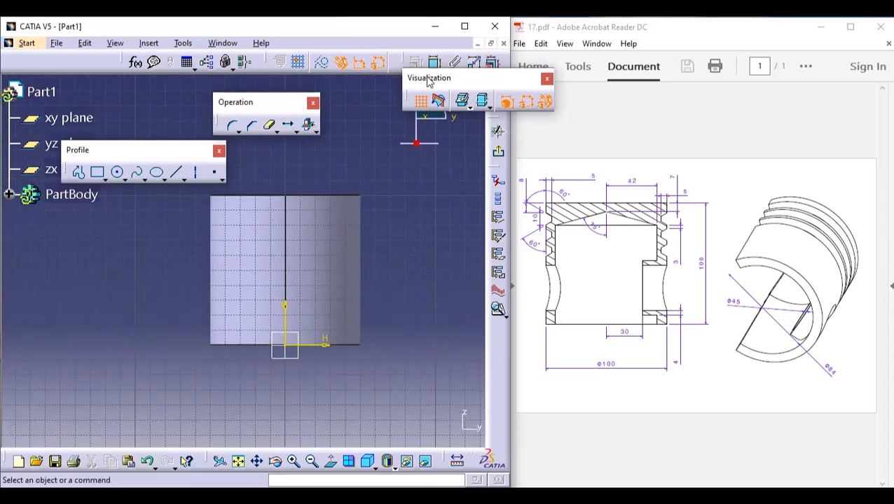
{"action": "left_click", "coordinate": [438, 101]}
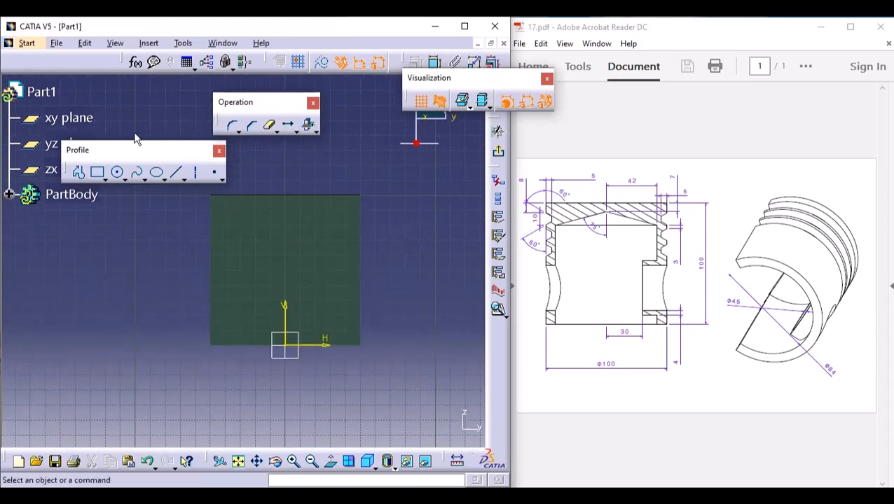
Draw a closed half profile about 42 mm wide from the vertical axis to the base, with a sloped top starting about 6 mm below the cylinder top.
{"action": "left_click", "coordinate": [77, 172]}
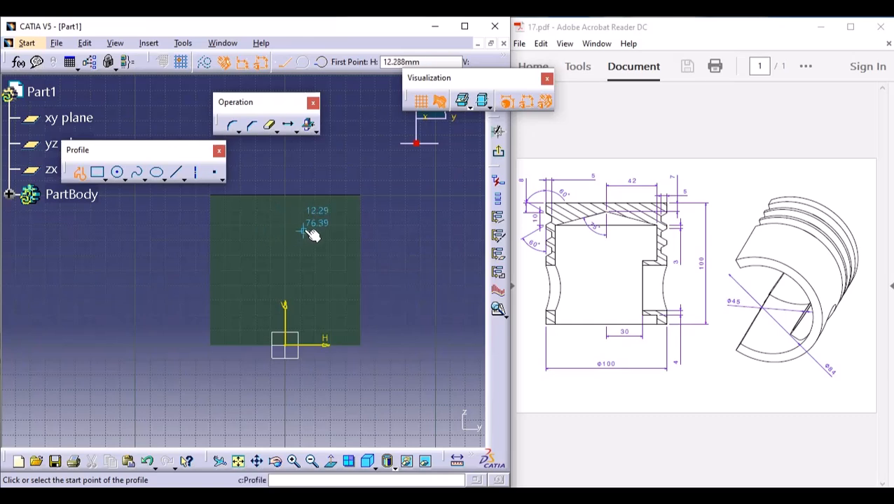
{"action": "left_click", "coordinate": [289, 201]}
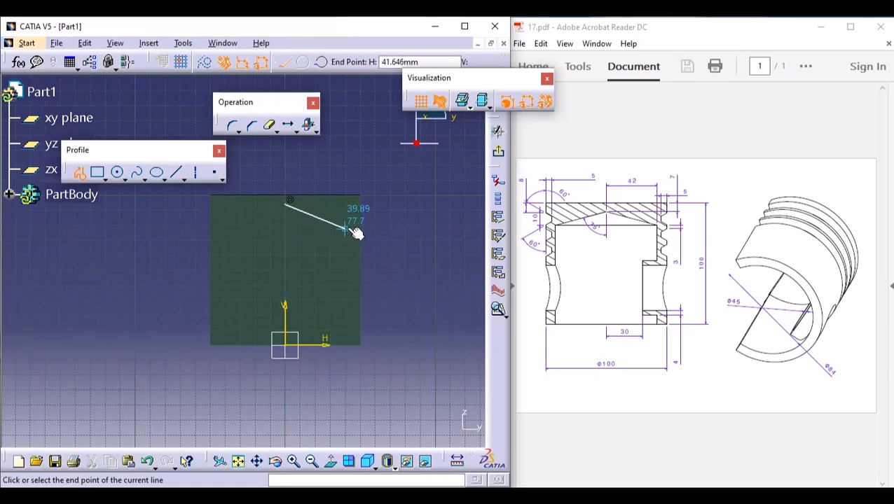
{"action": "left_click", "coordinate": [348, 228]}
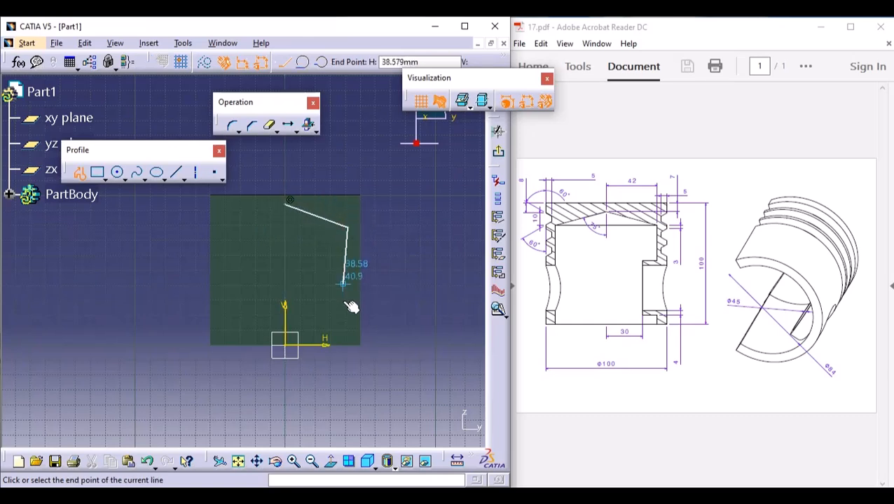
{"action": "left_click", "coordinate": [349, 345]}
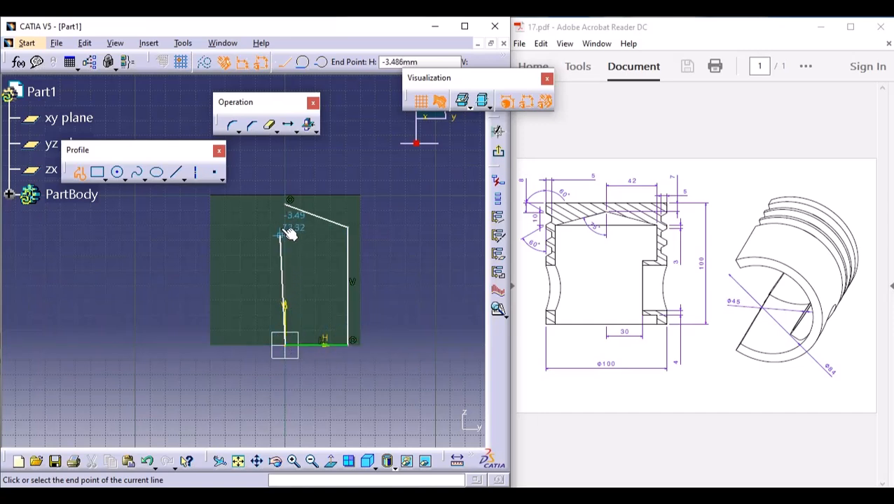
{"action": "left_click", "coordinate": [291, 204]}
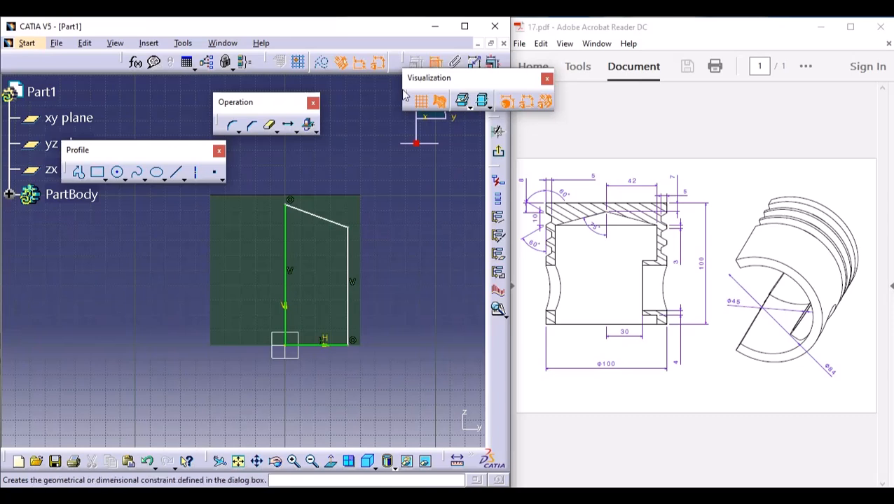
Dimension the angle between the sloped line and the vertical axis, and the apex's offset from the cylinder's top edge.
{"action": "left_click", "coordinate": [416, 62]}
{"action": "left_click", "coordinate": [300, 208]}
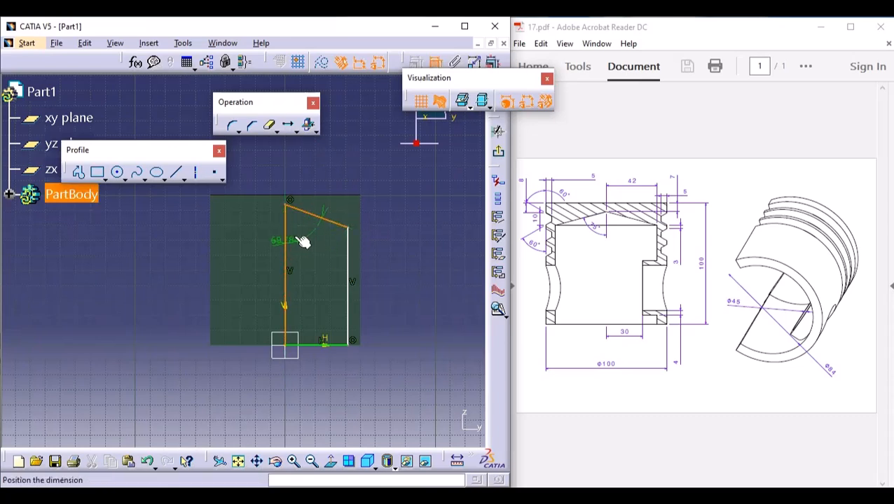
{"action": "left_click", "coordinate": [310, 233]}
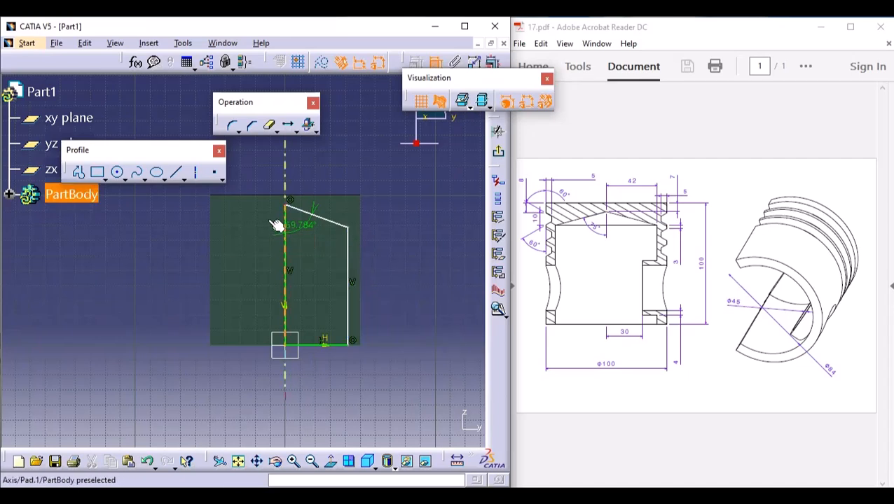
{"action": "left_click", "coordinate": [335, 199]}
{"action": "left_click", "coordinate": [418, 250]}
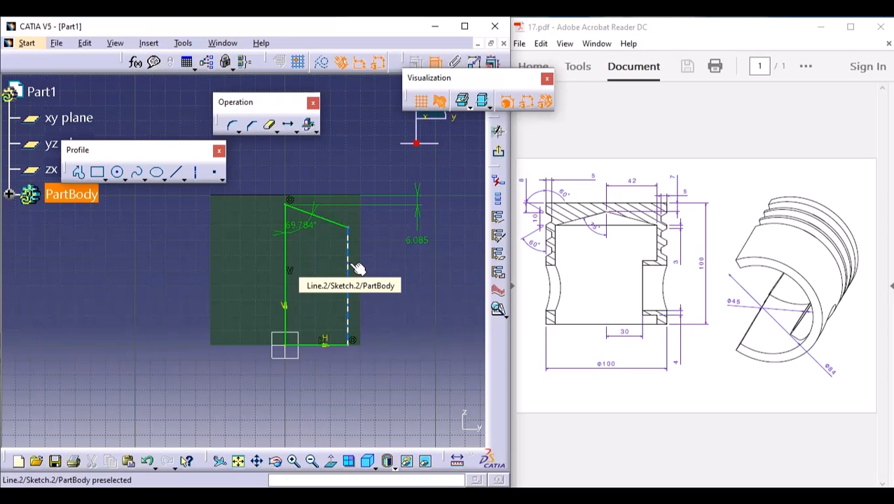
Dimension the sloped line in the horizontal measure direction and set it to 42 mm.
{"action": "left_click", "coordinate": [330, 220]}
{"action": "right_click", "coordinate": [349, 166]}
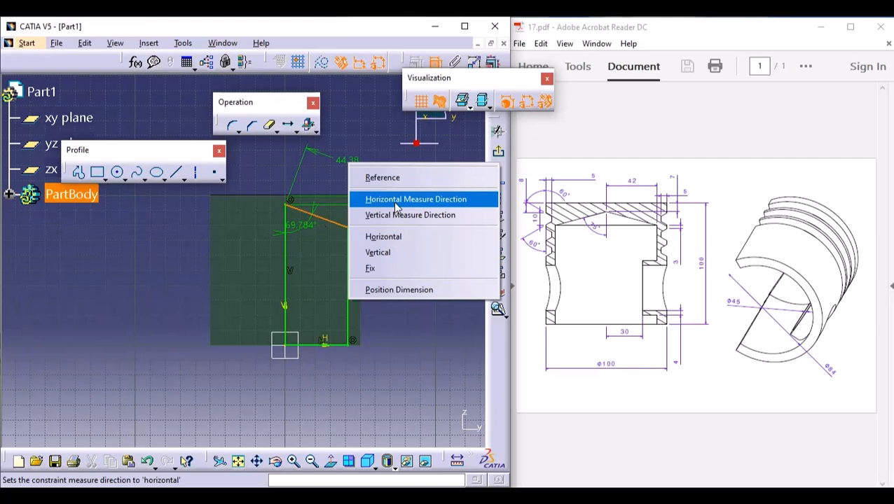
{"action": "left_click", "coordinate": [397, 200]}
{"action": "left_click", "coordinate": [377, 159]}
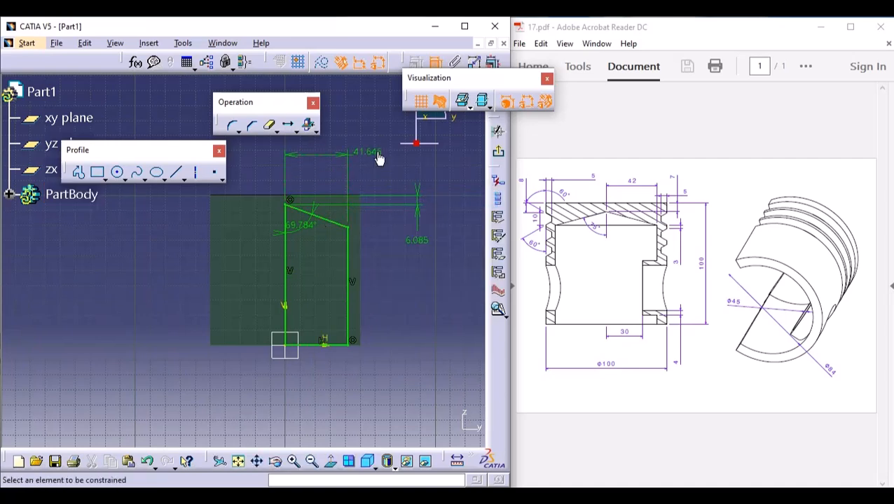
{"action": "double_click", "coordinate": [377, 158]}
{"action": "key", "text": "BackSpace"}
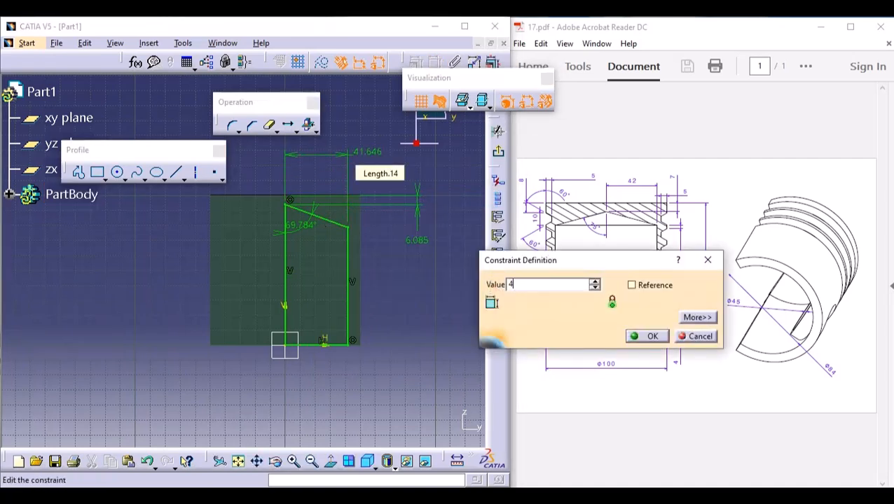
{"action": "type", "text": "42"}
{"action": "key", "text": "Return"}
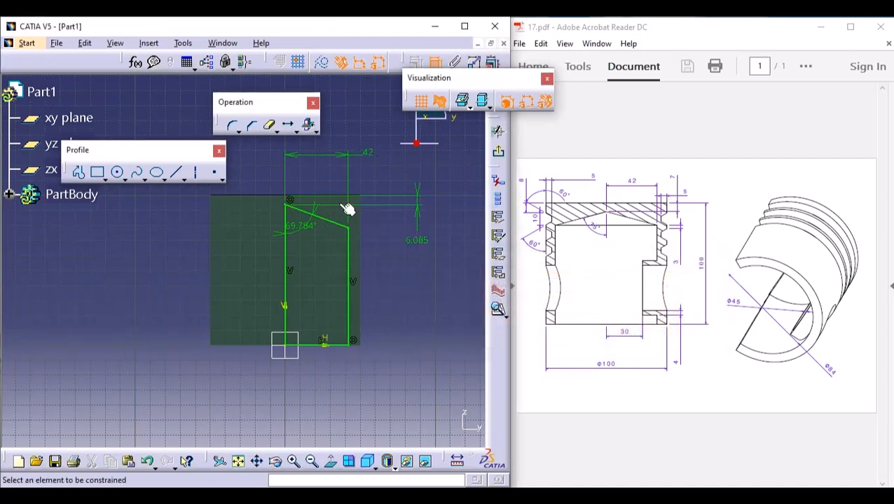
Set the sloped line's angle to 75° and the apex's offset from the top edge to 5 mm.
{"action": "double_click", "coordinate": [299, 229]}
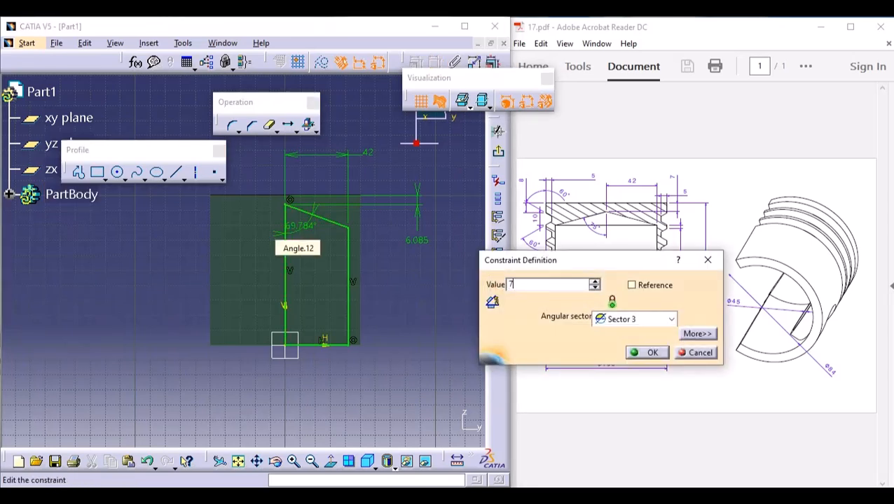
{"action": "key", "text": "Return"}
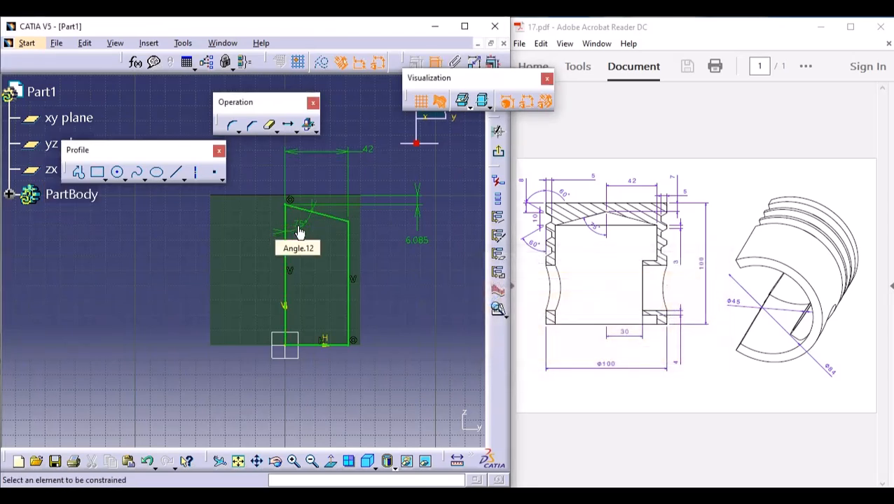
{"action": "double_click", "coordinate": [419, 242]}
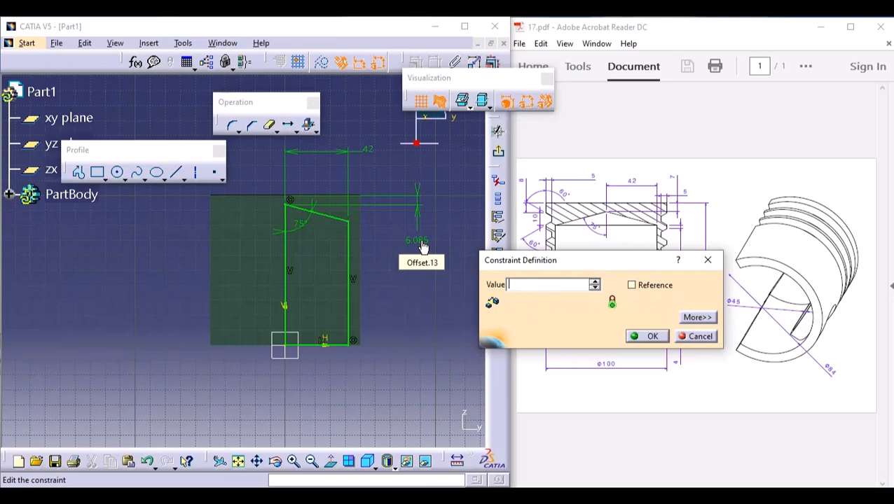
{"action": "key", "text": "Return"}
Draw a vertical axis line on the sketch's vertical axis above the profile and exit the sketch.
{"action": "middle_click_drag", "start_coordinate": [305, 274], "coordinate": [309, 344]}
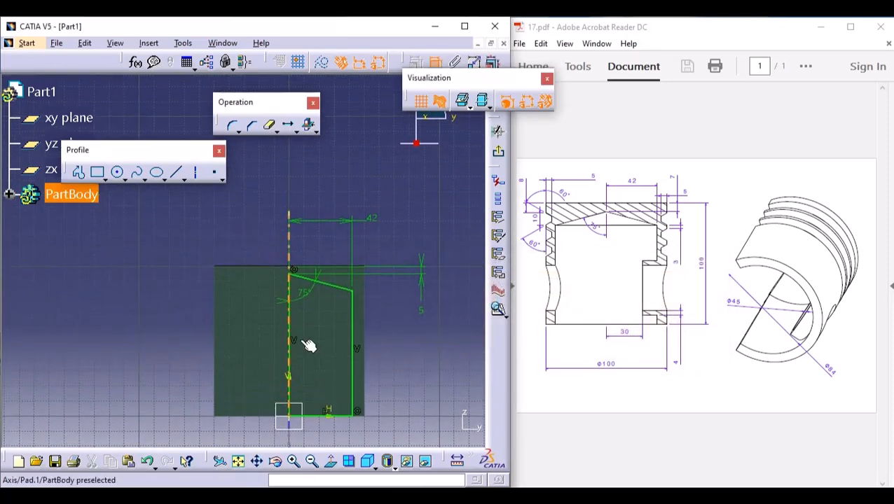
{"action": "left_click", "coordinate": [195, 172]}
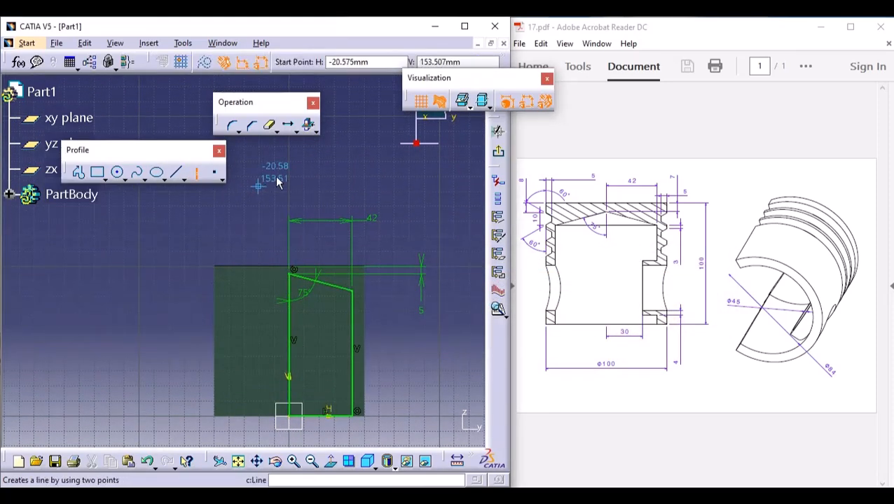
{"action": "left_click", "coordinate": [287, 155]}
{"action": "left_click", "coordinate": [290, 203]}
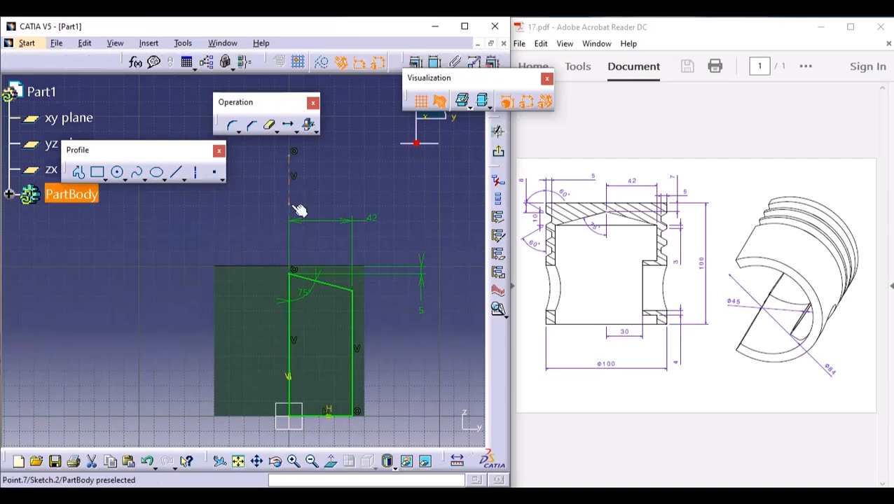
{"action": "left_click", "coordinate": [498, 152]}
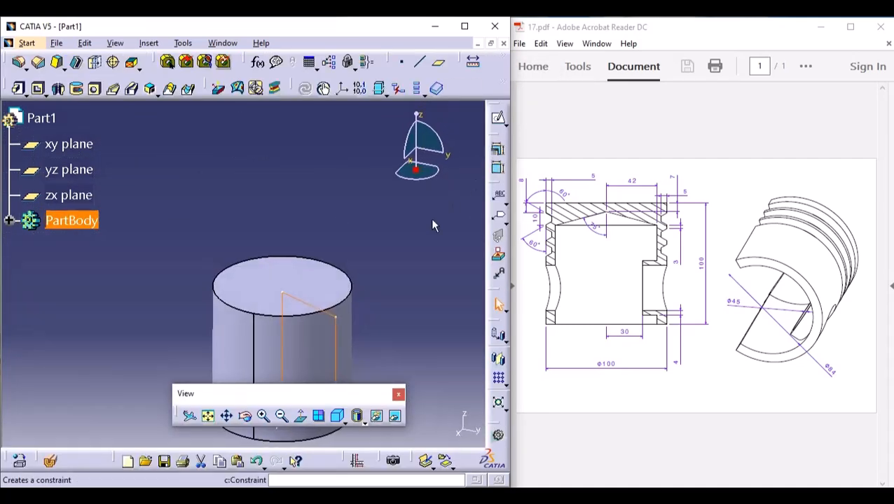
Revolve the cavity sketch as a full 360° groove through the cylinder and inspect its preview before accepting it.
{"action": "left_click", "coordinate": [77, 89]}
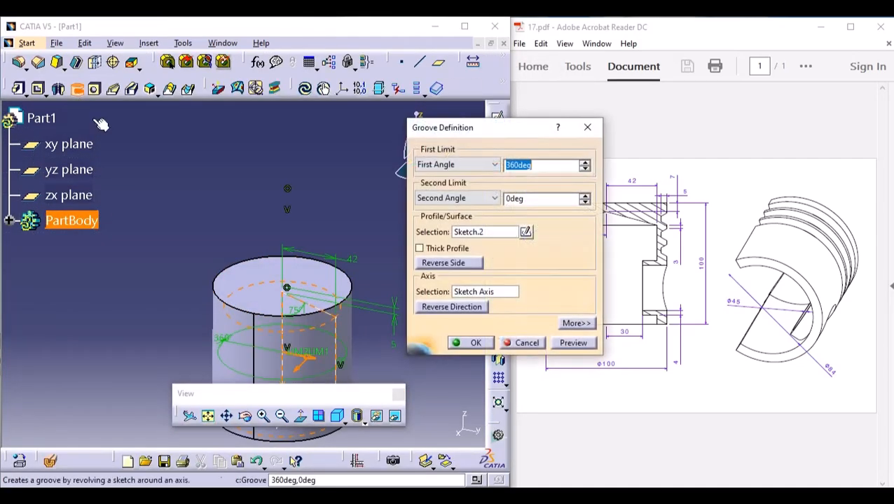
{"action": "left_click", "coordinate": [573, 343]}
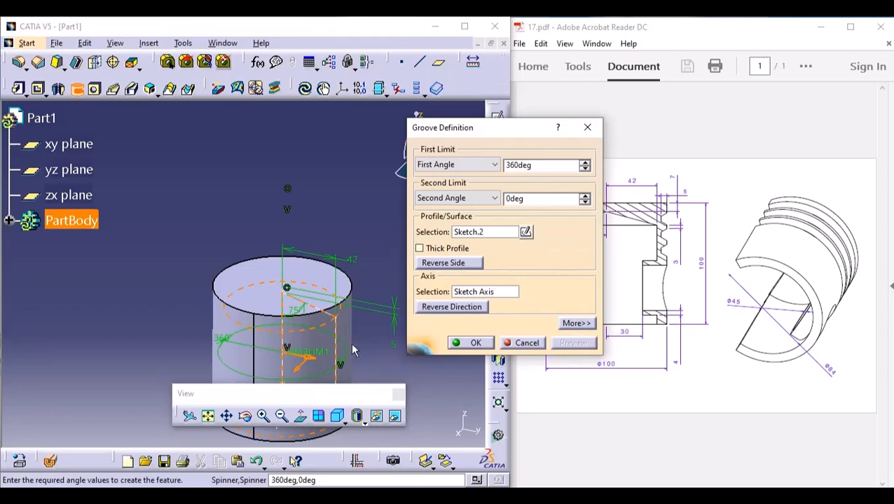
{"action": "middle_click_drag", "start_coordinate": [354, 349], "coordinate": [392, 245]}
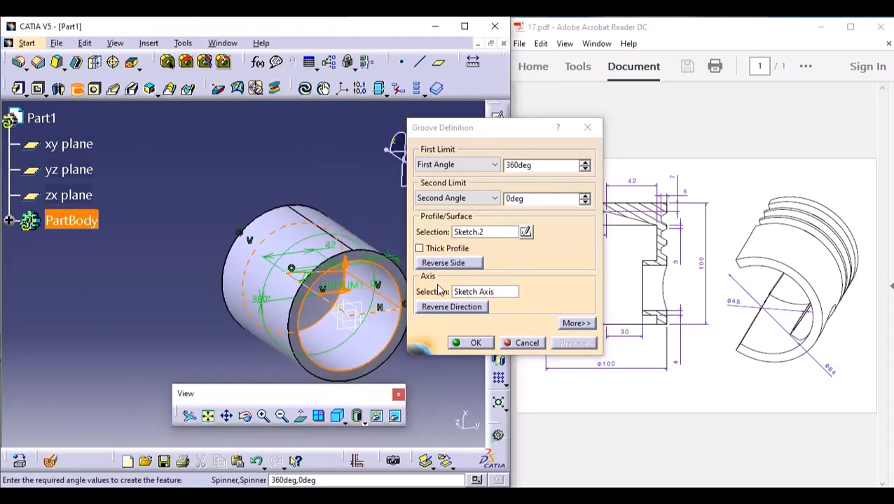
{"action": "left_click", "coordinate": [475, 343]}
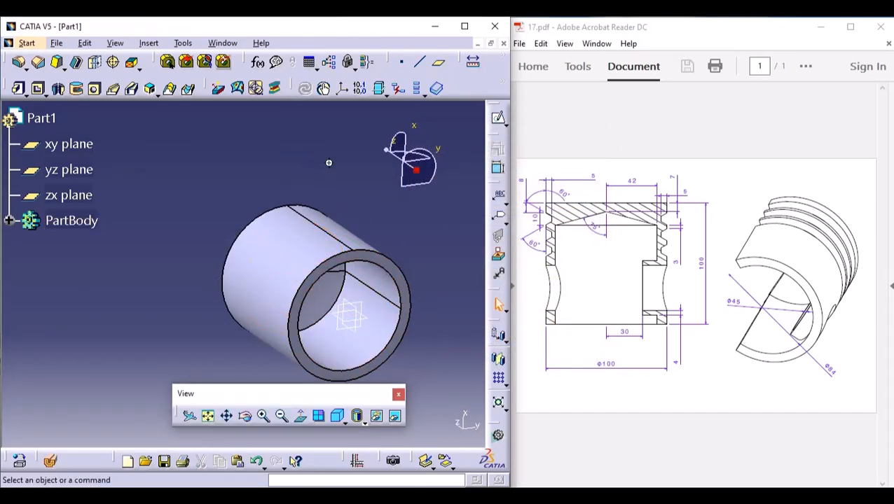
Start a sketch on the yz plane and cut the displayed part by the sketch plane.
{"action": "middle_click_drag", "start_coordinate": [328, 163], "coordinate": [255, 258]}
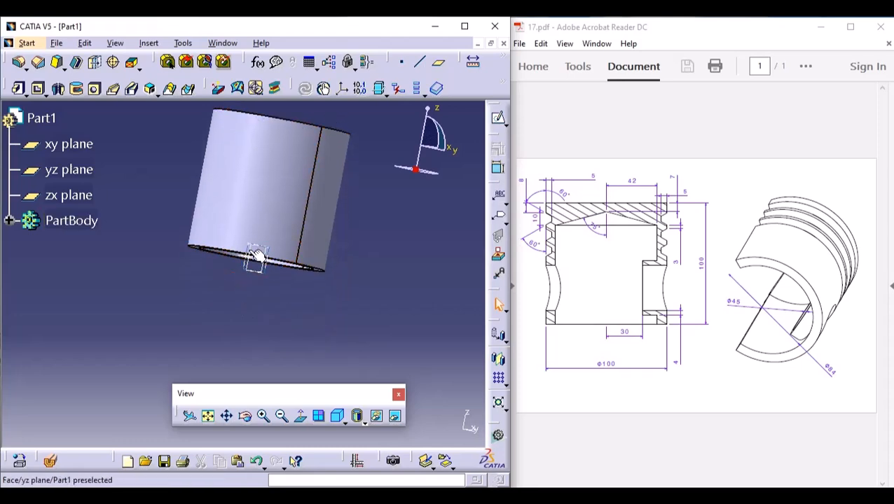
{"action": "left_click", "coordinate": [69, 170]}
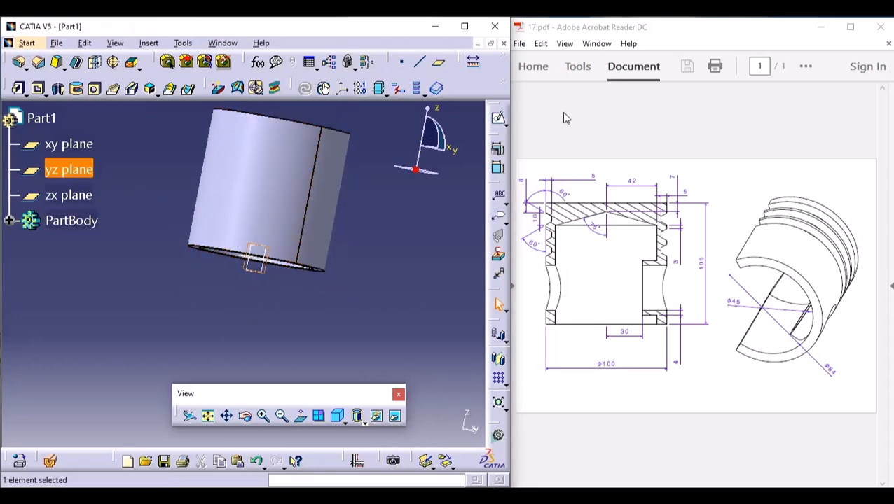
{"action": "left_click", "coordinate": [497, 118]}
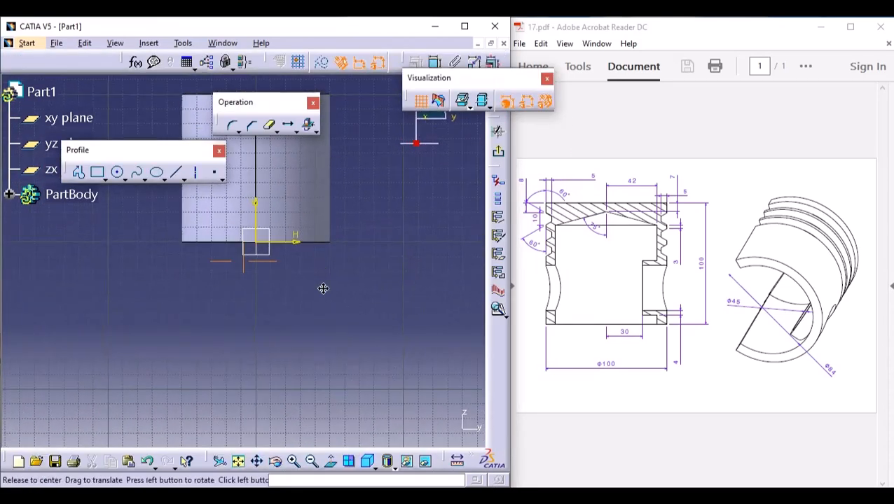
{"action": "left_click", "coordinate": [439, 101]}
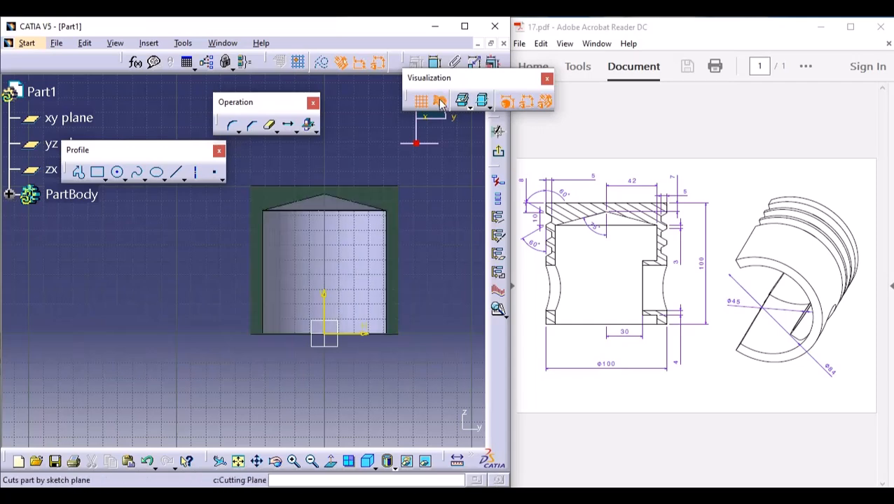
{"action": "mouse_move", "coordinate": [407, 259]}
{"action": "middle_mouse_down"}
{"action": "mouse_move", "coordinate": [408, 222]}
{"action": "mouse_move", "coordinate": [295, 253]}
{"action": "middle_mouse_up"}
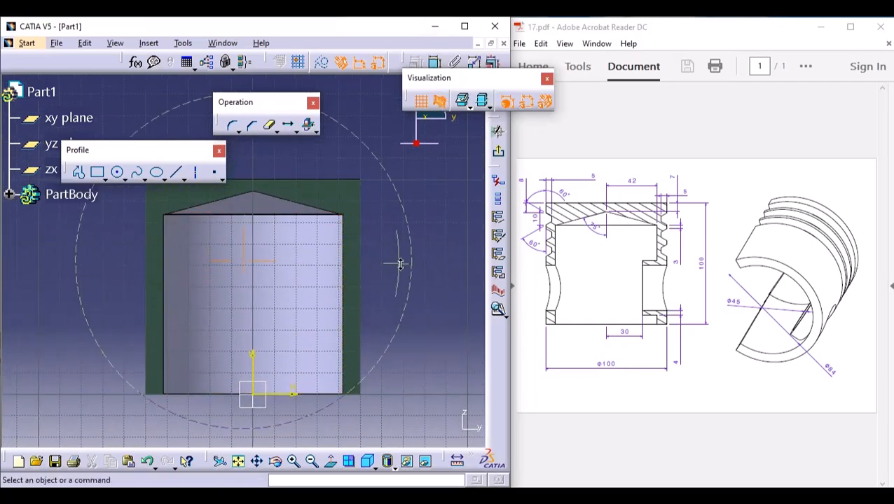
{"action": "middle_click_drag", "start_coordinate": [400, 264], "coordinate": [400, 248]}
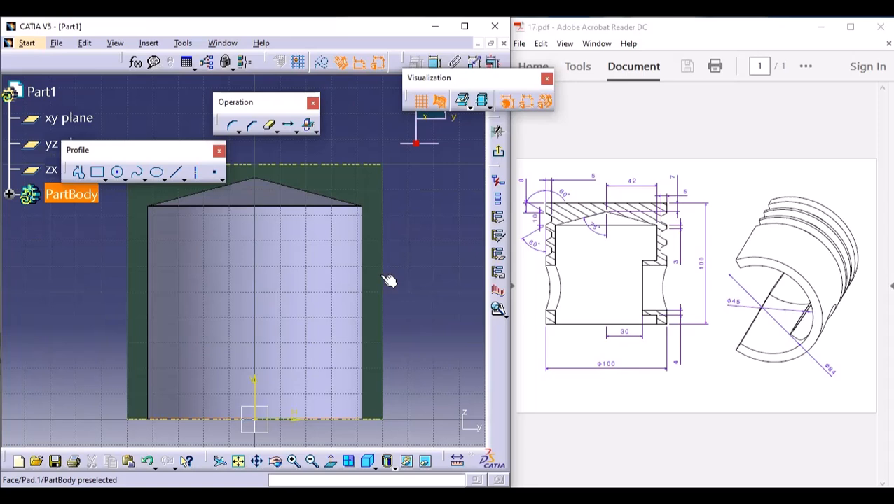
Intersect the cylinder's outer face with the sketch plane to bring its side edges into the sketch.
{"action": "left_click", "coordinate": [388, 279]}
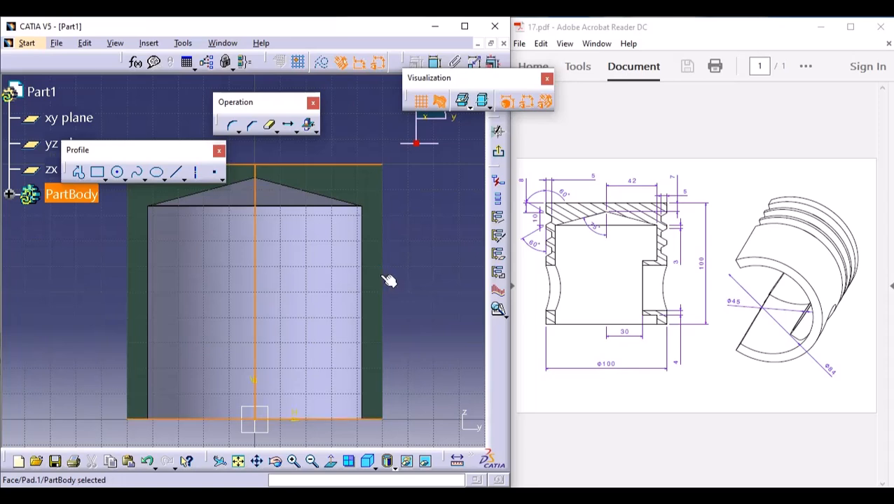
{"action": "left_click", "coordinate": [316, 132]}
{"action": "left_click", "coordinate": [356, 147]}
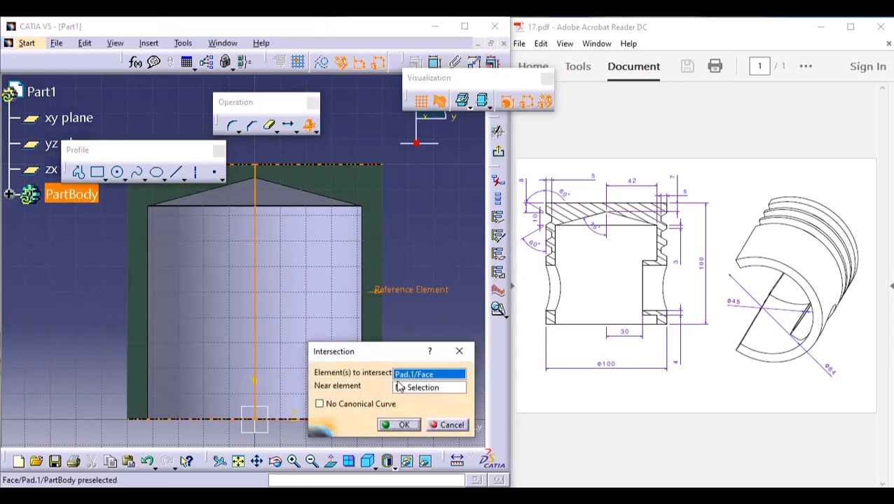
{"action": "left_click", "coordinate": [397, 428]}
{"action": "left_click", "coordinate": [351, 289]}
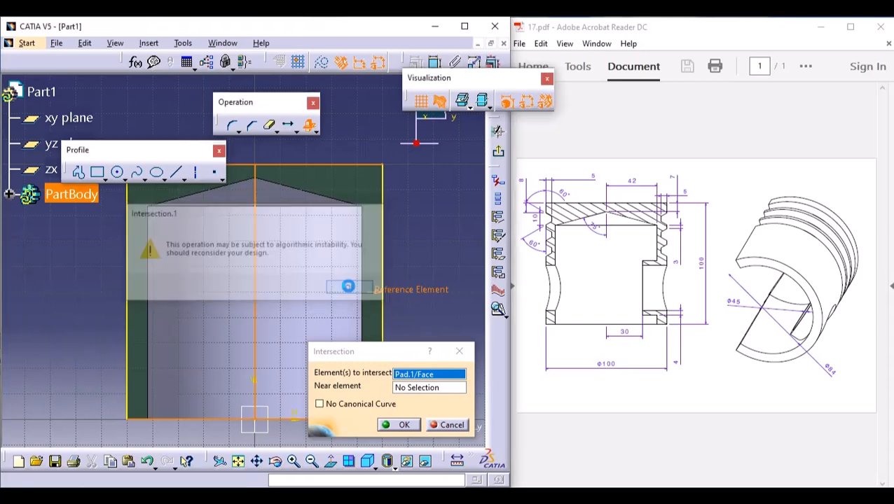
{"action": "right_click", "coordinate": [135, 284]}
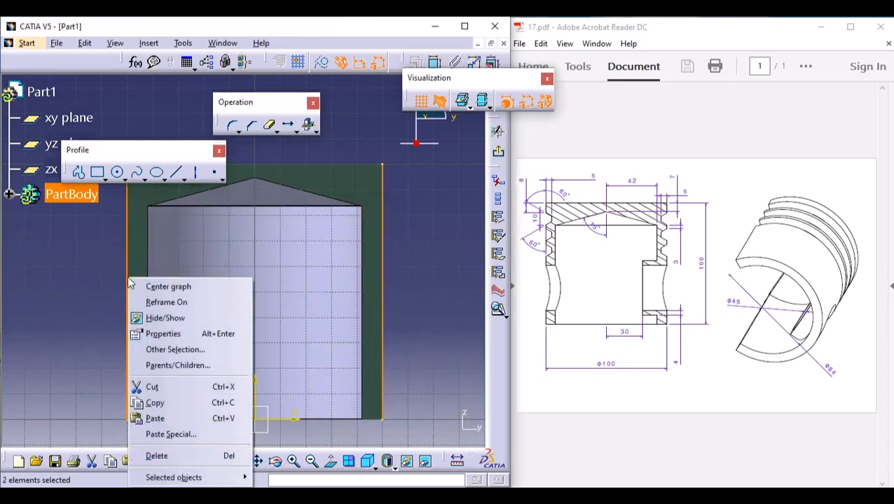
{"action": "left_click", "coordinate": [164, 456]}
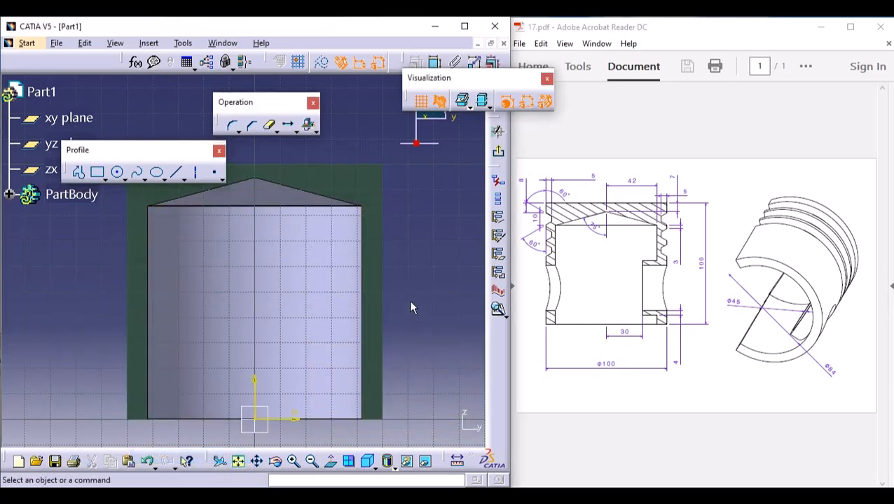
{"action": "key", "text": "ctrl+z"}
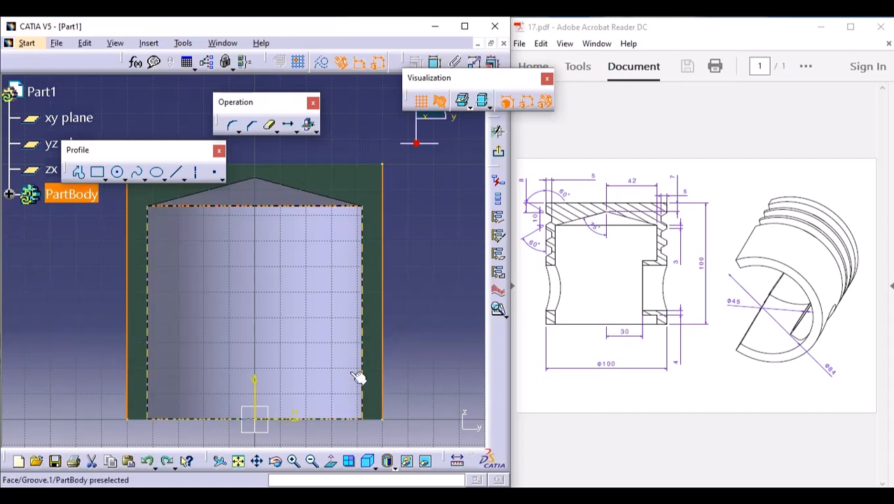
Delete only the left intersected outer edge from the sketch.
{"action": "left_click", "coordinate": [420, 319]}
{"action": "right_click", "coordinate": [133, 281]}
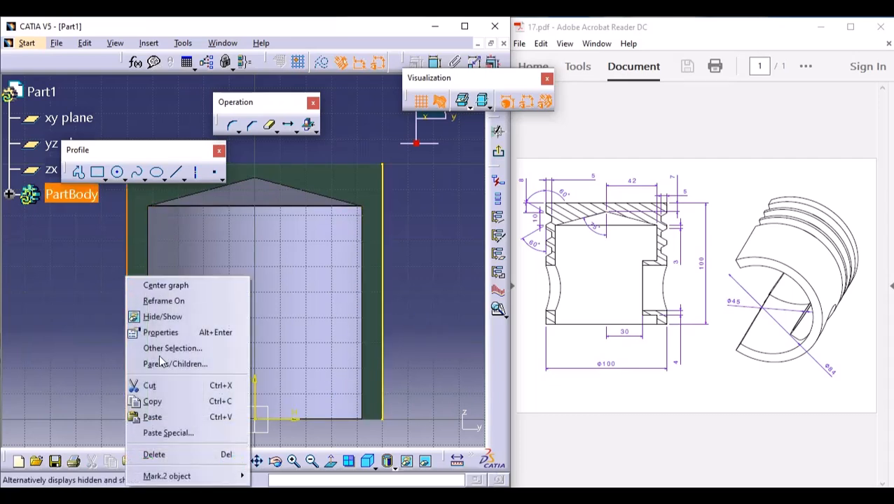
{"action": "left_click", "coordinate": [183, 458]}
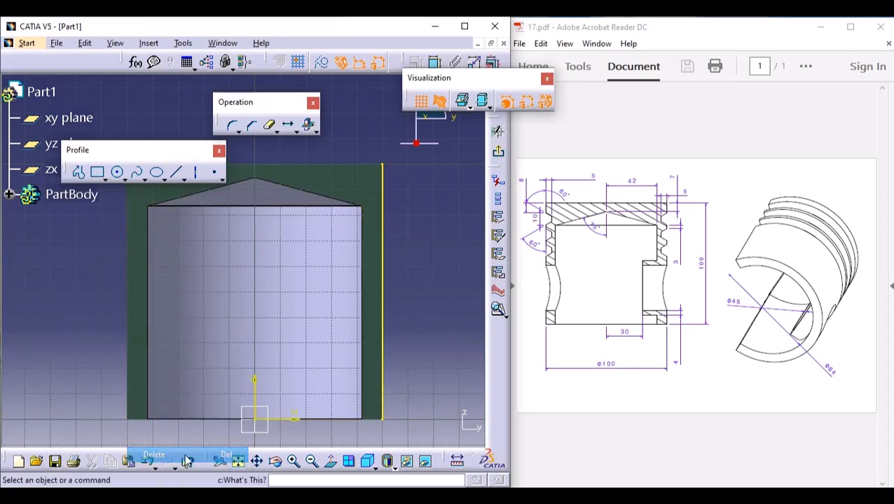
Convert the right intersected outer edge into construction geometry.
{"action": "left_click", "coordinate": [381, 255]}
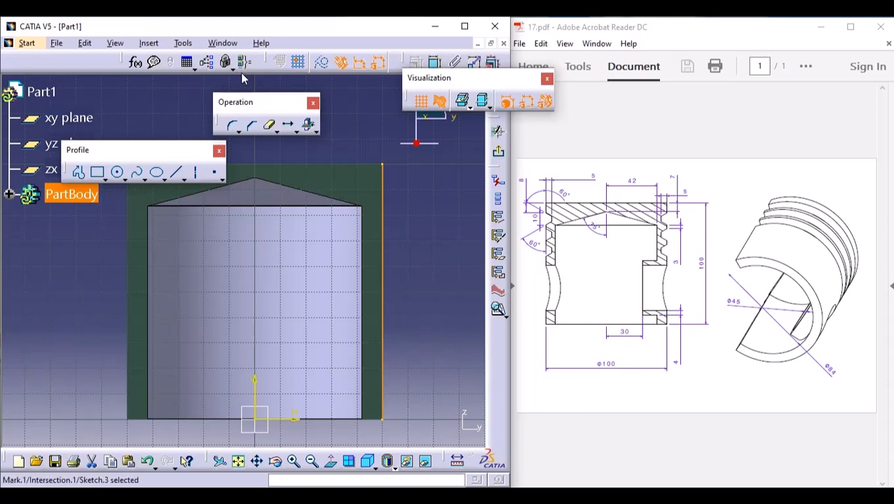
{"action": "left_click", "coordinate": [321, 62]}
{"action": "left_click", "coordinate": [437, 234]}
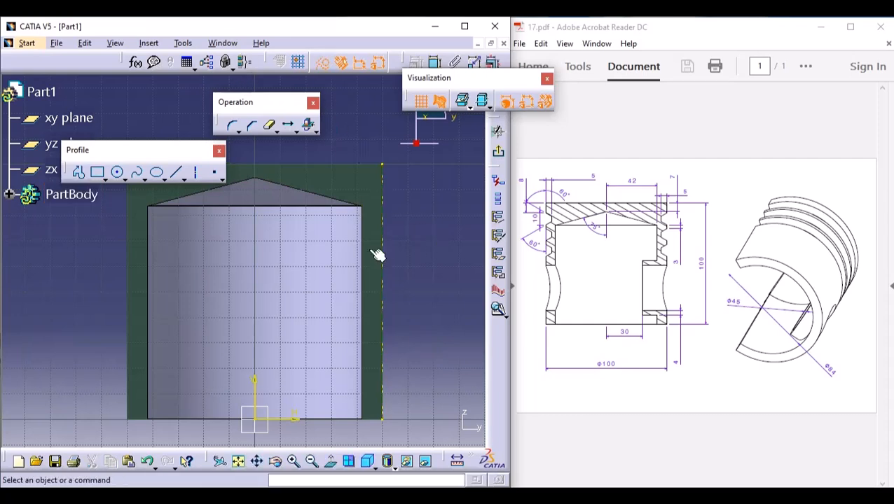
{"action": "left_click", "coordinate": [80, 173]}
{"action": "middle_click_drag", "start_coordinate": [429, 231], "coordinate": [450, 164]}
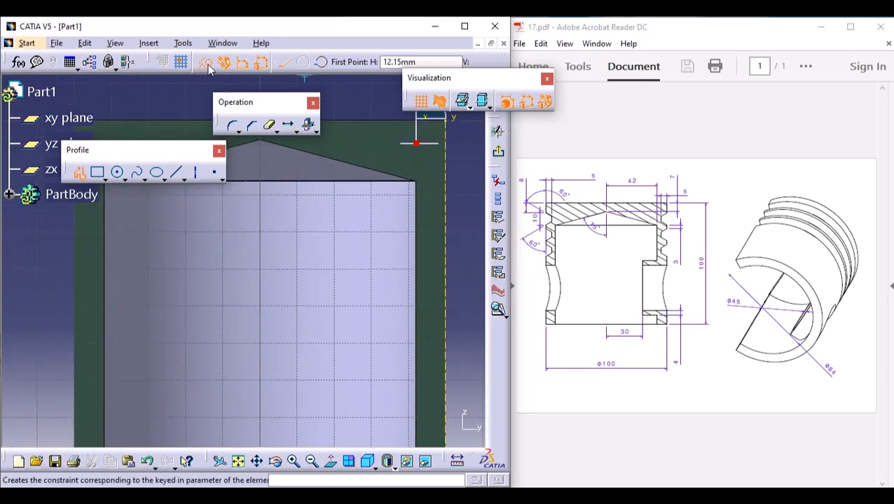
{"action": "left_click", "coordinate": [449, 153]}
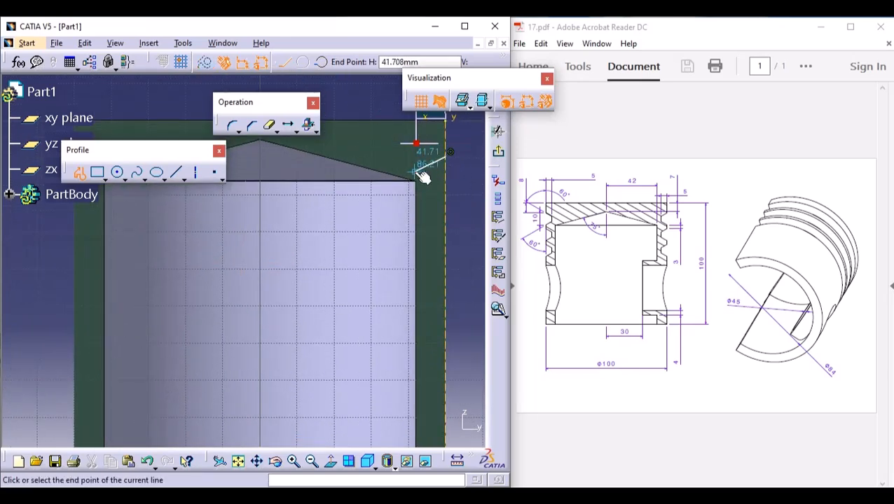
{"action": "left_click", "coordinate": [418, 169]}
{"action": "left_click", "coordinate": [420, 208]}
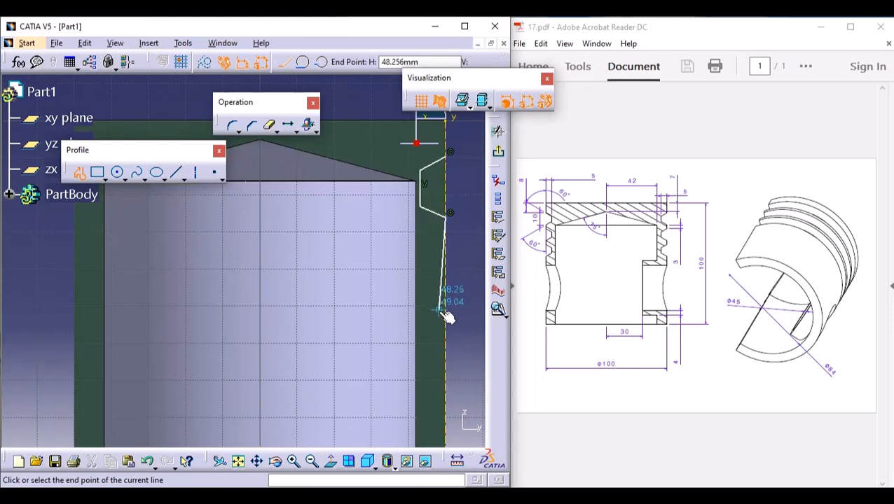
{"action": "left_click", "coordinate": [447, 216]}
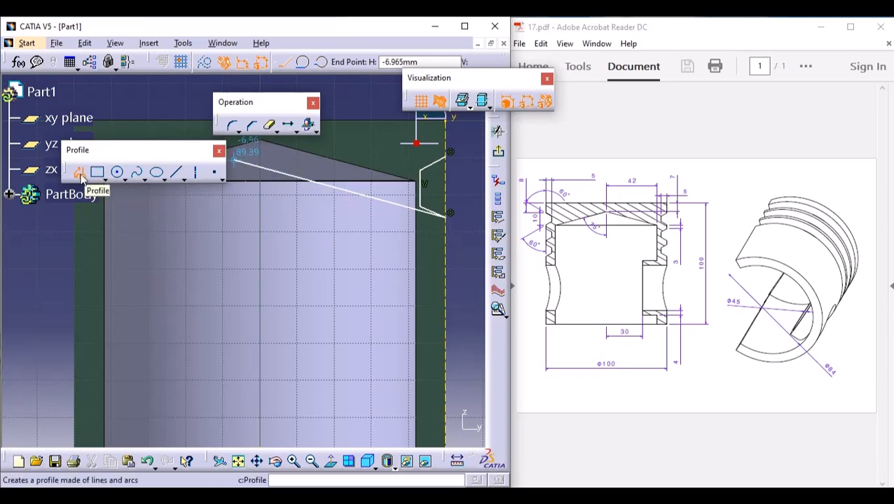
{"action": "left_click", "coordinate": [79, 172]}
{"action": "middle_click_drag", "start_coordinate": [275, 251], "coordinate": [283, 311]}
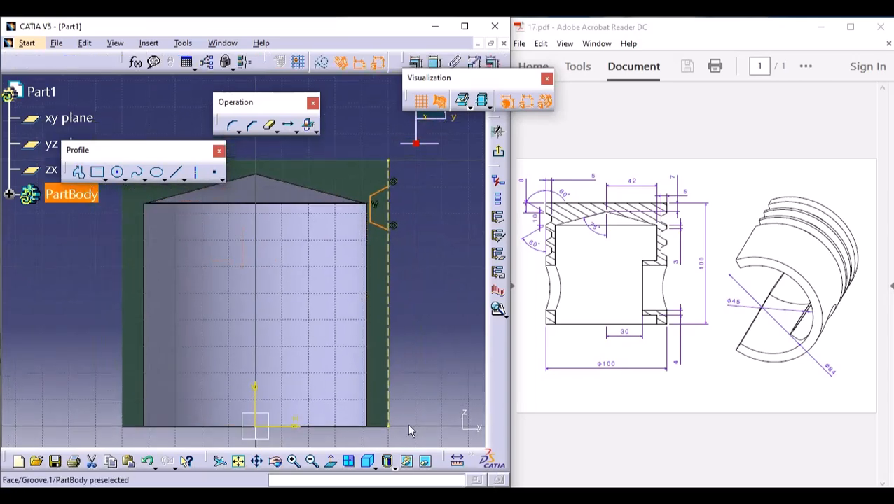
{"action": "key", "text": "ctrl+z"}
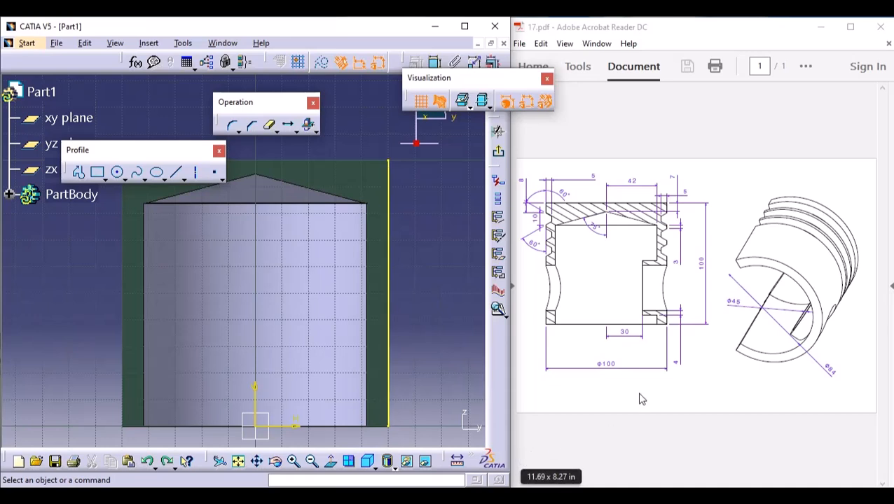
Sketch an open three-line trapezoidal groove profile about 8 mm deep near the cylinder's top, with both ends on the right outer edge.
{"action": "left_click", "coordinate": [78, 173]}
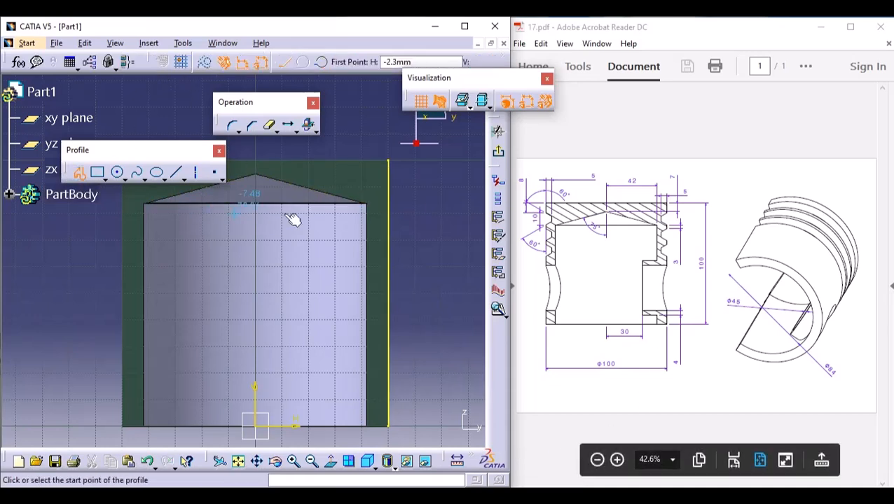
{"action": "left_click", "coordinate": [388, 209]}
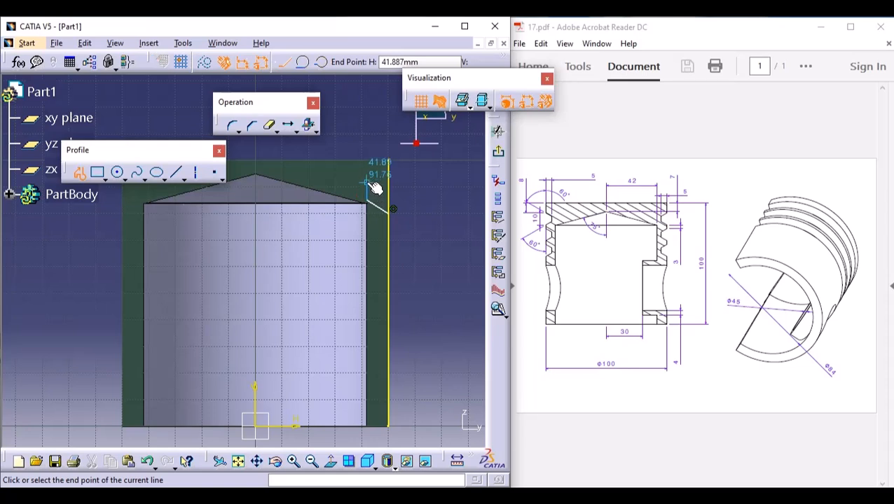
{"action": "left_click", "coordinate": [371, 183]}
{"action": "left_click", "coordinate": [389, 163]}
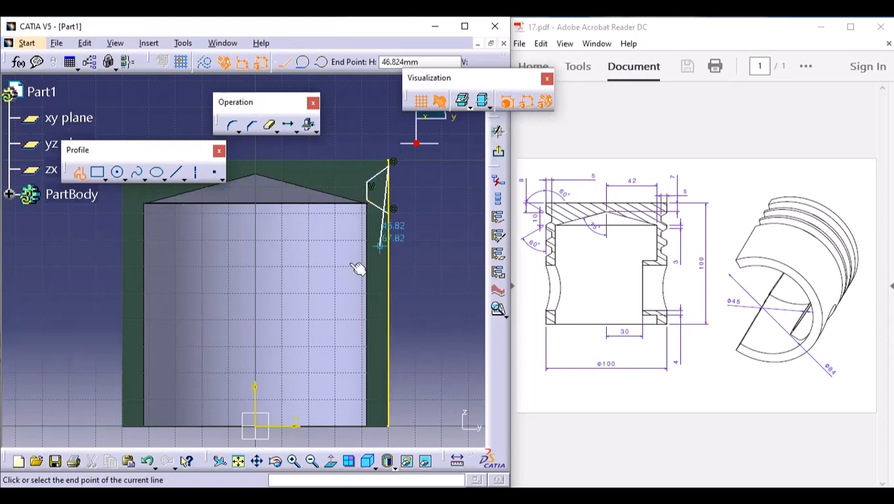
{"action": "left_click", "coordinate": [78, 174]}
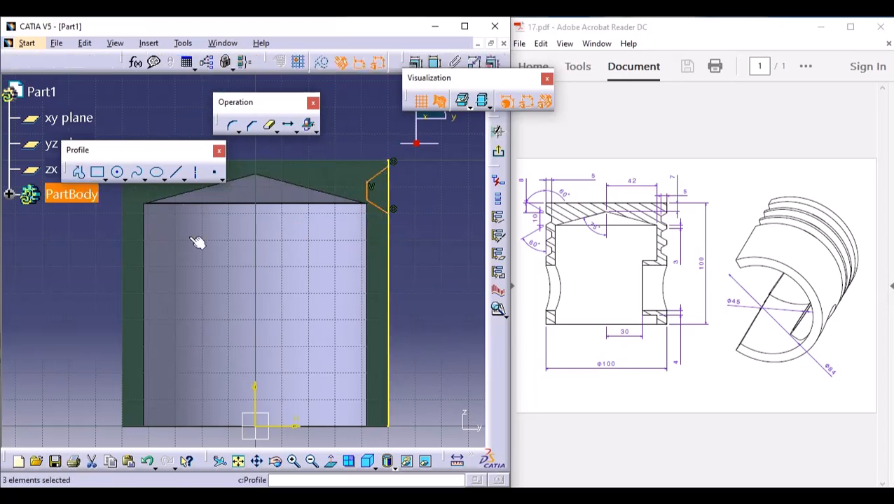
{"action": "left_click", "coordinate": [420, 270]}
Dimension the vertical distance between the groove profile's upper end and the cylinder's top edge.
{"action": "middle_click_drag", "start_coordinate": [419, 266], "coordinate": [423, 209]}
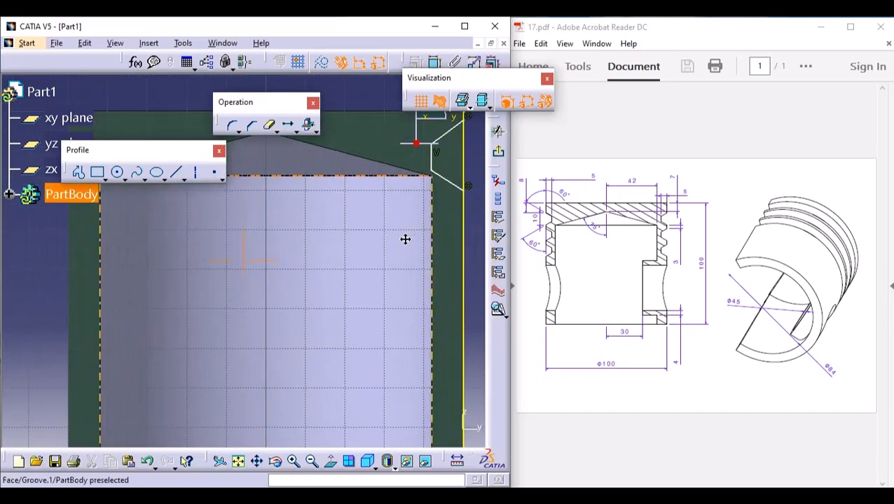
{"action": "middle_click_drag", "start_coordinate": [404, 239], "coordinate": [300, 309]}
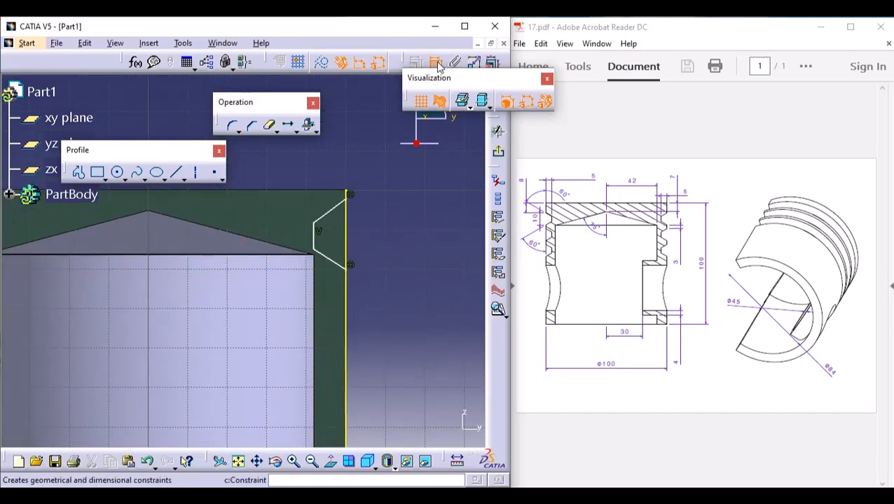
{"action": "mouse_move", "coordinate": [399, 229]}
{"action": "middle_mouse_down"}
{"action": "mouse_move", "coordinate": [399, 188]}
{"action": "mouse_move", "coordinate": [398, 258]}
{"action": "middle_mouse_up"}
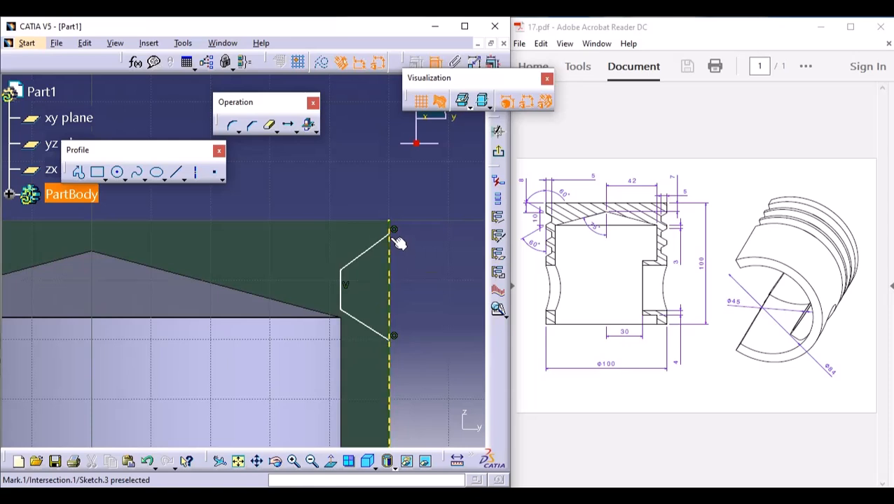
{"action": "left_click", "coordinate": [390, 233]}
{"action": "left_click", "coordinate": [352, 220]}
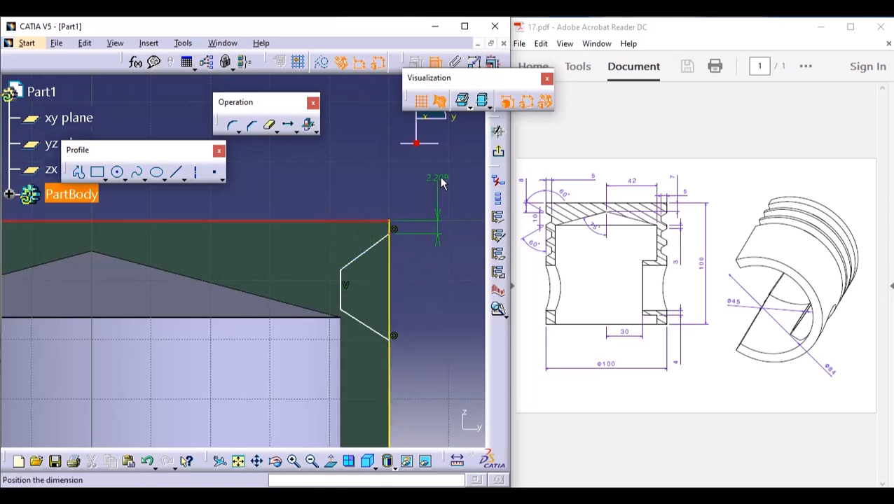
{"action": "left_click", "coordinate": [441, 183]}
{"action": "middle_click_drag", "start_coordinate": [386, 270], "coordinate": [382, 246]}
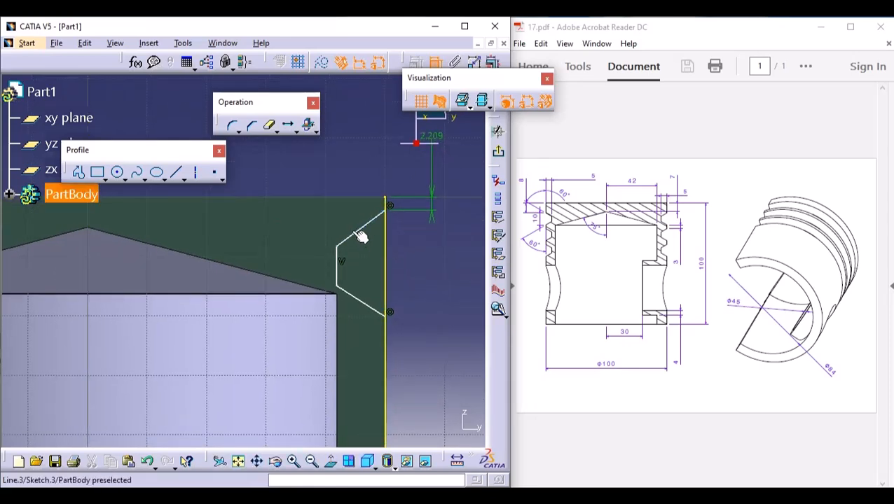
Dimension the angles that the groove profile's upper and lower sloped lines make with the outer edge.
{"action": "left_click", "coordinate": [365, 233]}
{"action": "left_click", "coordinate": [392, 242]}
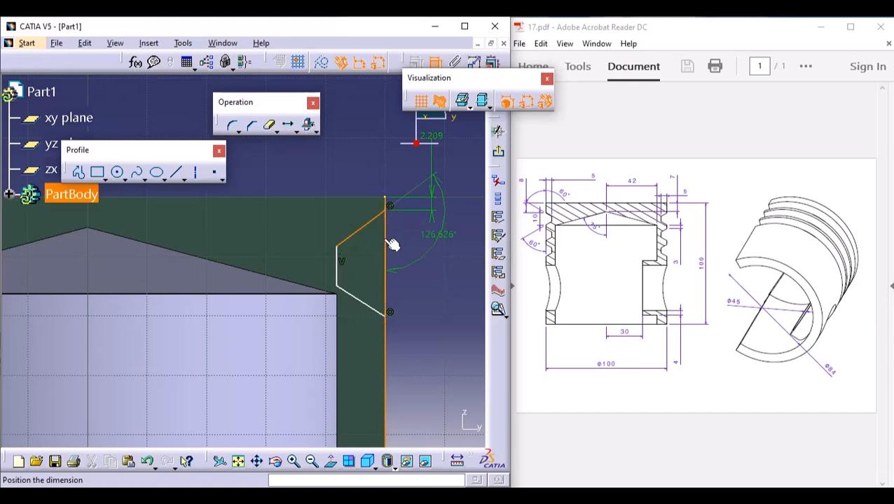
{"action": "left_click", "coordinate": [384, 240]}
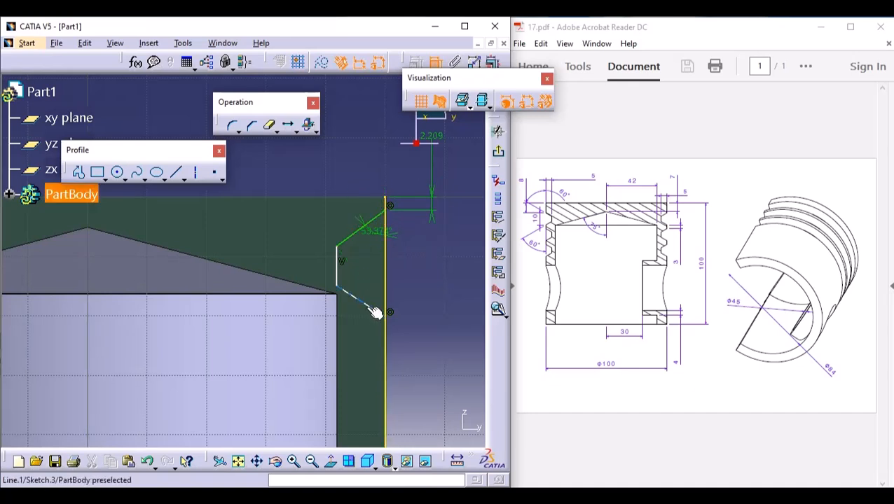
{"action": "left_click", "coordinate": [373, 308]}
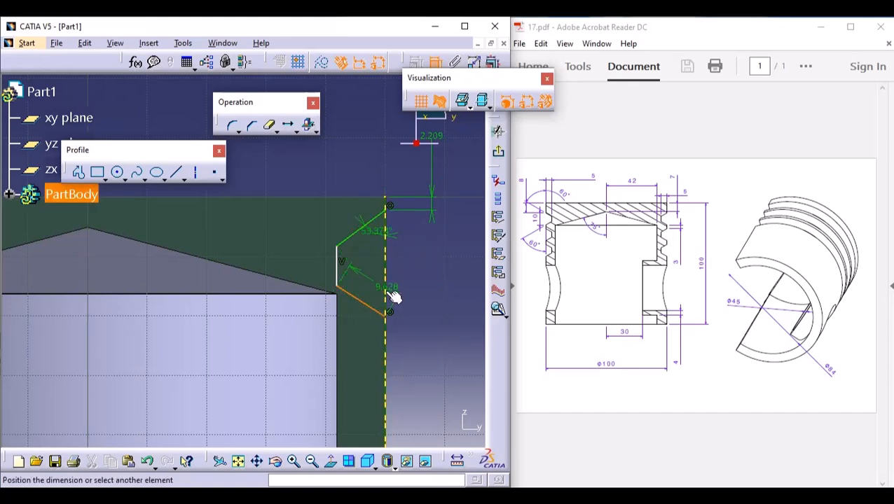
{"action": "left_click", "coordinate": [391, 295]}
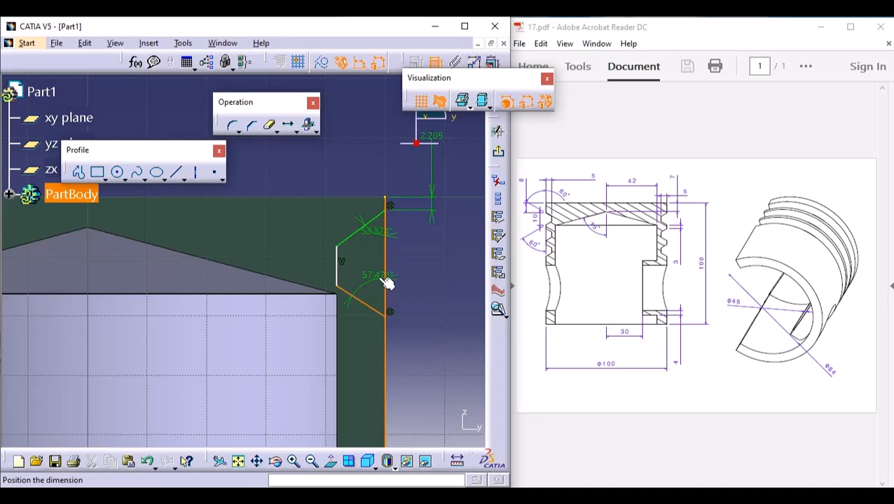
{"action": "left_click", "coordinate": [385, 283]}
Restore the outer edge to standard geometry and Quick Trim it to the segment between the groove profile's two ends.
{"action": "mouse_move", "coordinate": [399, 306]}
{"action": "middle_mouse_down"}
{"action": "mouse_move", "coordinate": [399, 281]}
{"action": "mouse_move", "coordinate": [399, 309]}
{"action": "mouse_move", "coordinate": [395, 284]}
{"action": "mouse_move", "coordinate": [332, 294]}
{"action": "middle_mouse_up"}
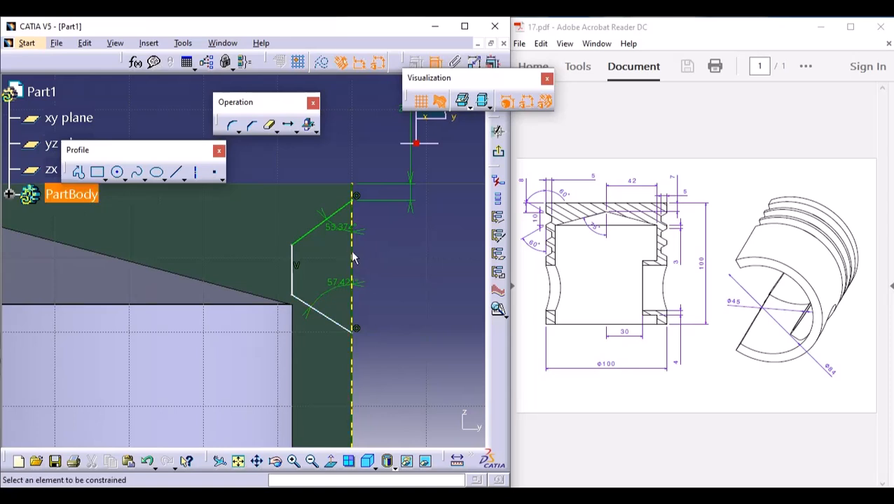
{"action": "left_click", "coordinate": [269, 125]}
{"action": "left_click", "coordinate": [349, 194]}
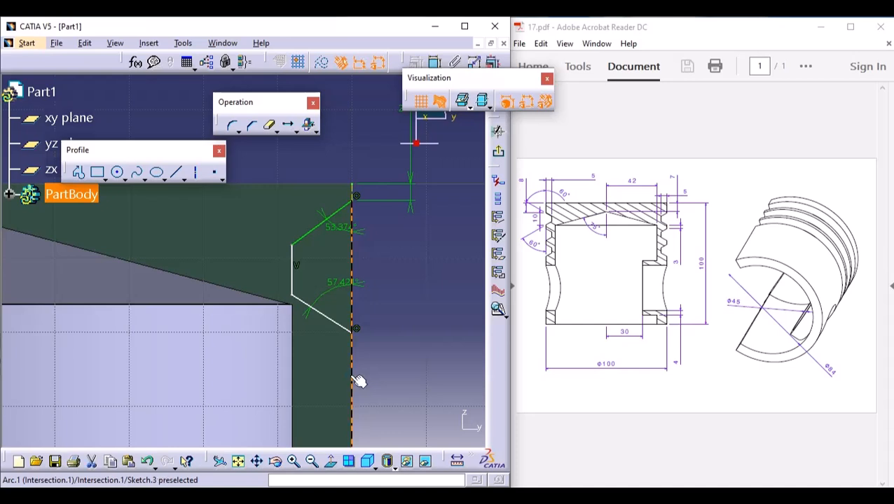
{"action": "left_click", "coordinate": [270, 130]}
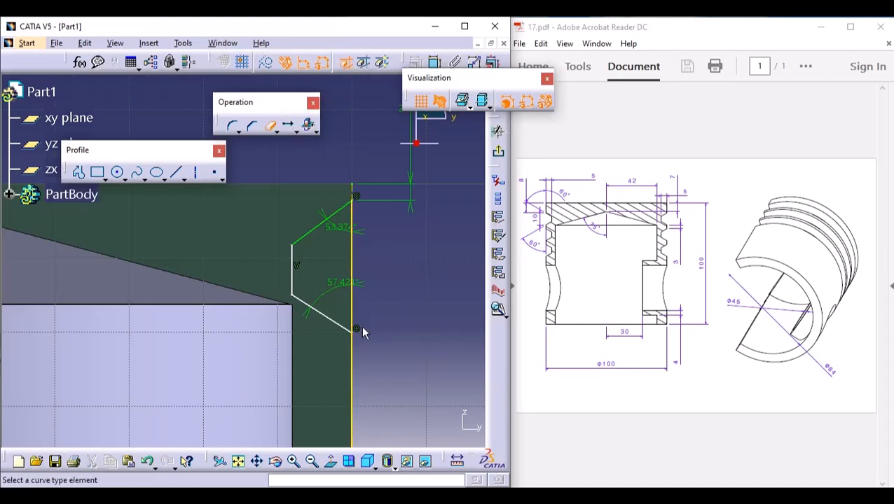
{"action": "left_click", "coordinate": [352, 354]}
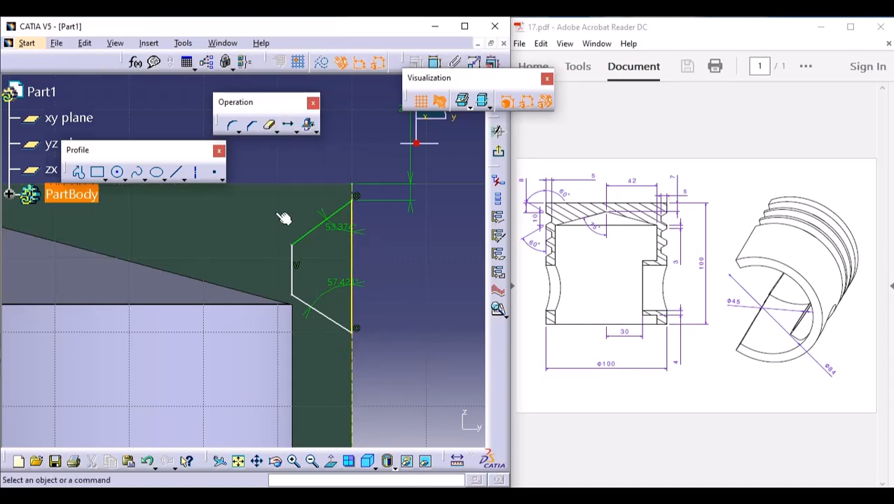
{"action": "left_click", "coordinate": [435, 61]}
{"action": "left_click", "coordinate": [352, 257]}
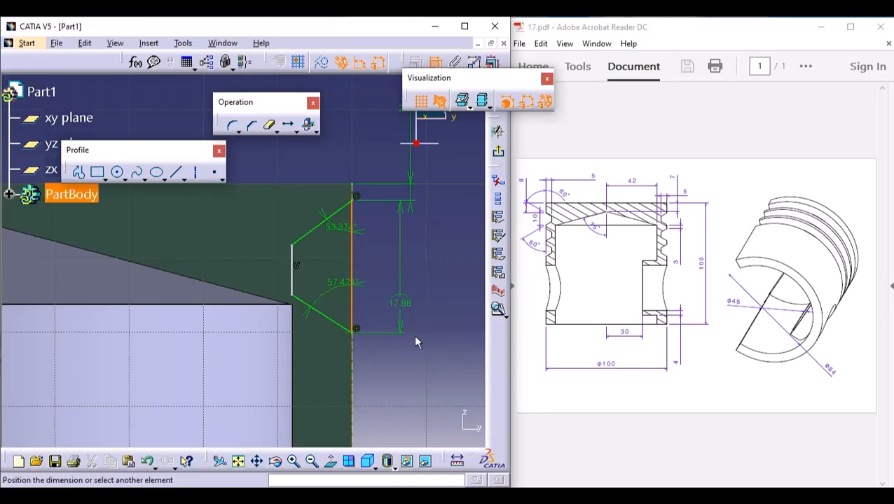
{"action": "left_click", "coordinate": [389, 80]}
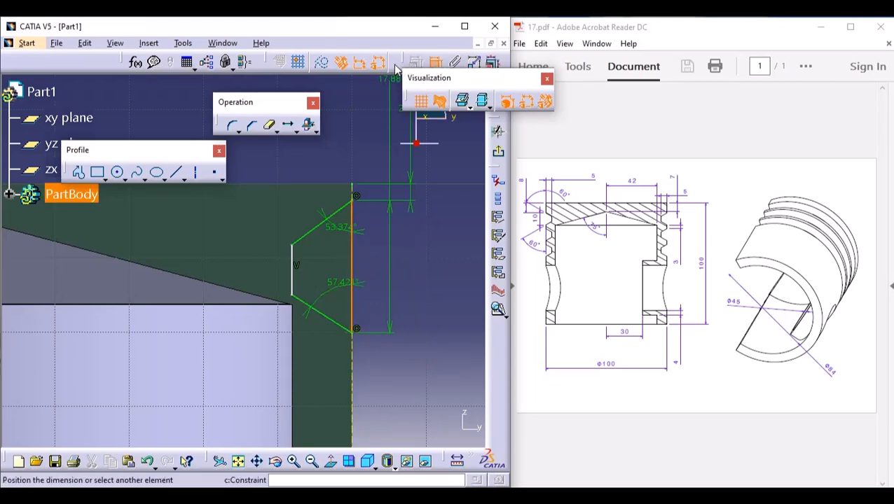
{"action": "left_click", "coordinate": [435, 63]}
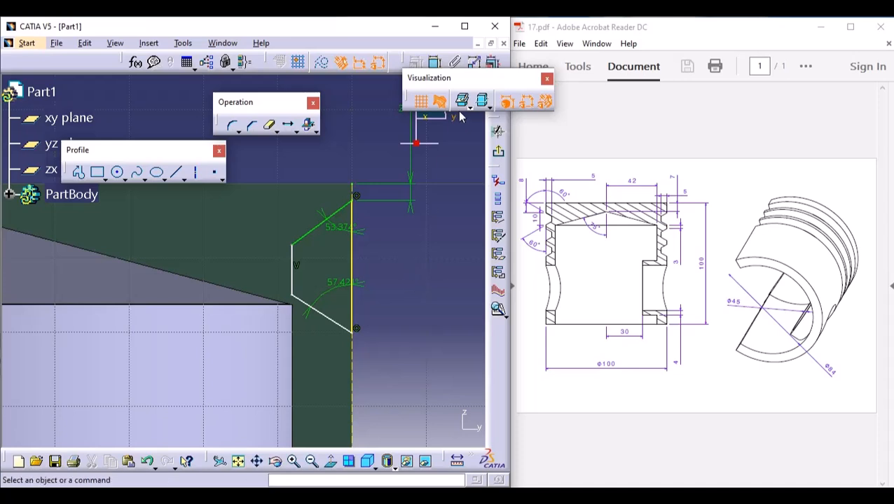
Dimension the vertical distance between the groove profile's two ends on the outer edge and the profile's horizontal depth.
{"action": "left_click", "coordinate": [354, 202]}
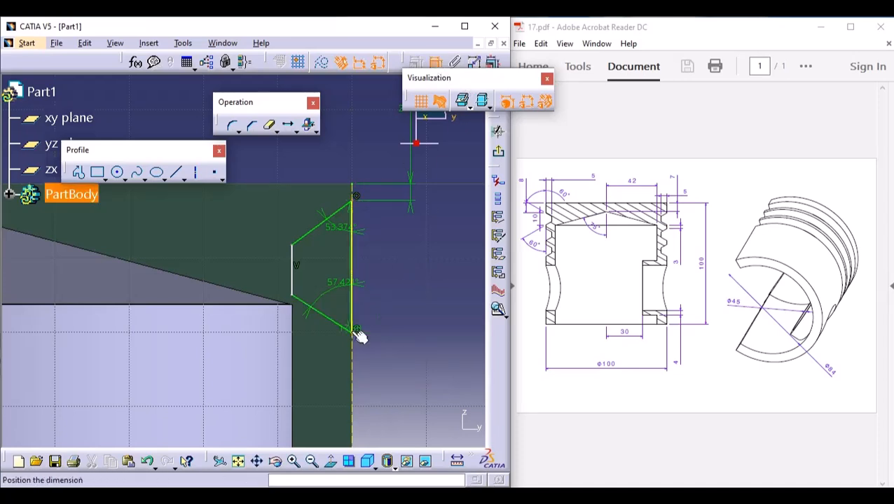
{"action": "left_click", "coordinate": [410, 332]}
{"action": "mouse_move", "coordinate": [407, 319]}
{"action": "middle_mouse_down"}
{"action": "mouse_move", "coordinate": [433, 346]}
{"action": "mouse_move", "coordinate": [423, 364]}
{"action": "middle_mouse_up"}
{"action": "left_click", "coordinate": [435, 63]}
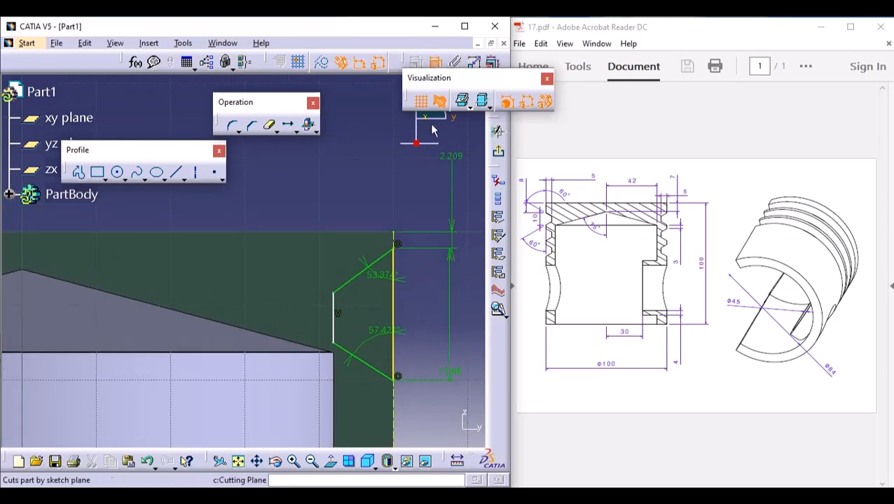
{"action": "left_click", "coordinate": [395, 305]}
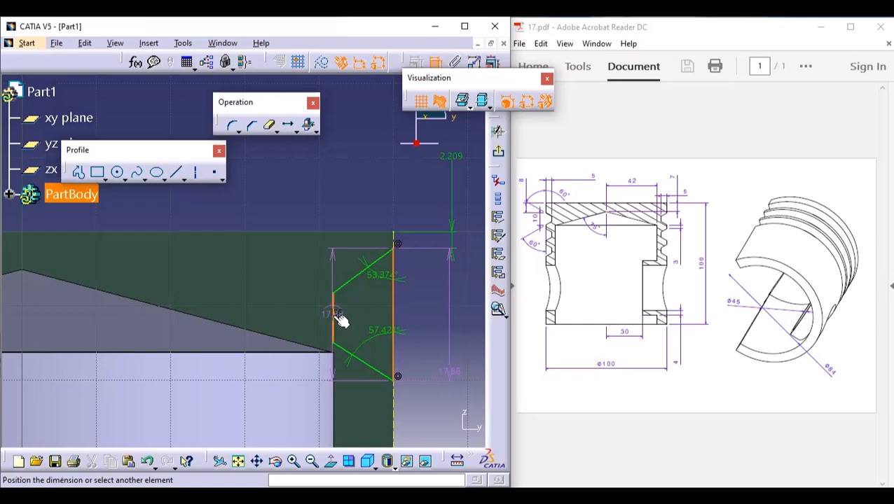
{"action": "left_click", "coordinate": [337, 320]}
{"action": "middle_click_drag", "start_coordinate": [351, 245], "coordinate": [289, 248]}
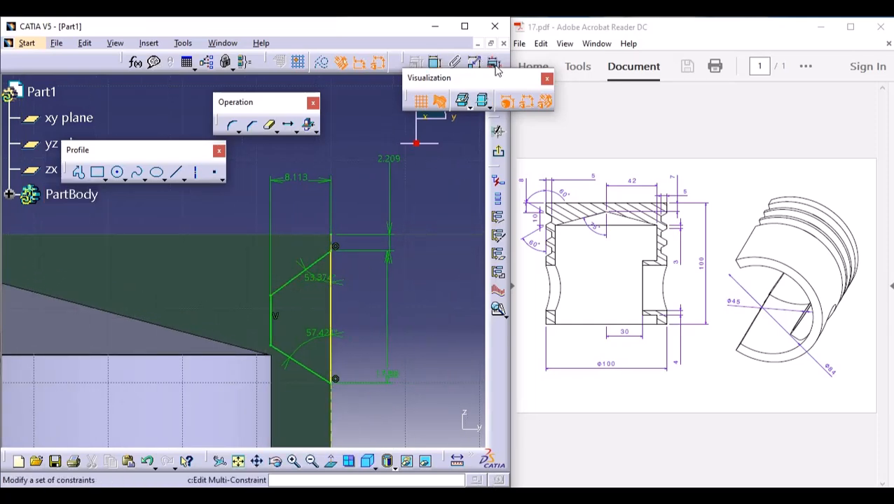
Edit the sketch constraints together, setting the groove depth to 5 mm and its opening height to 10 mm.
{"action": "left_click", "coordinate": [498, 131]}
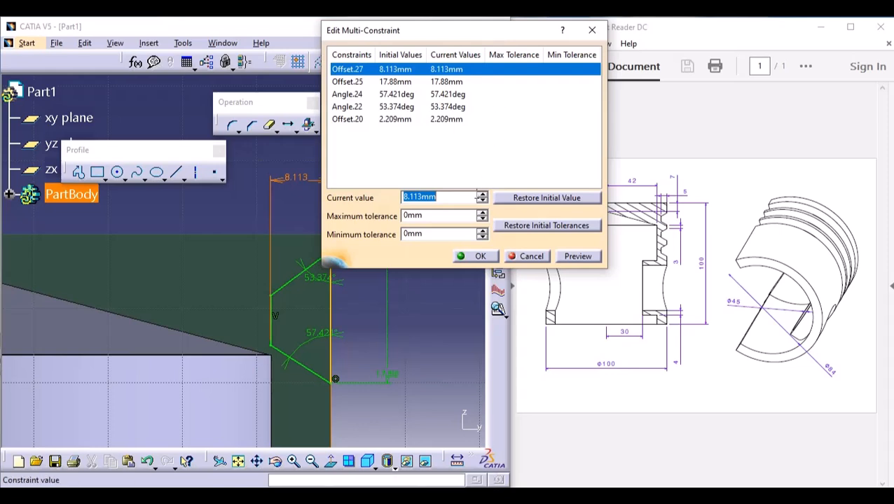
{"action": "key", "text": "BackSpace"}
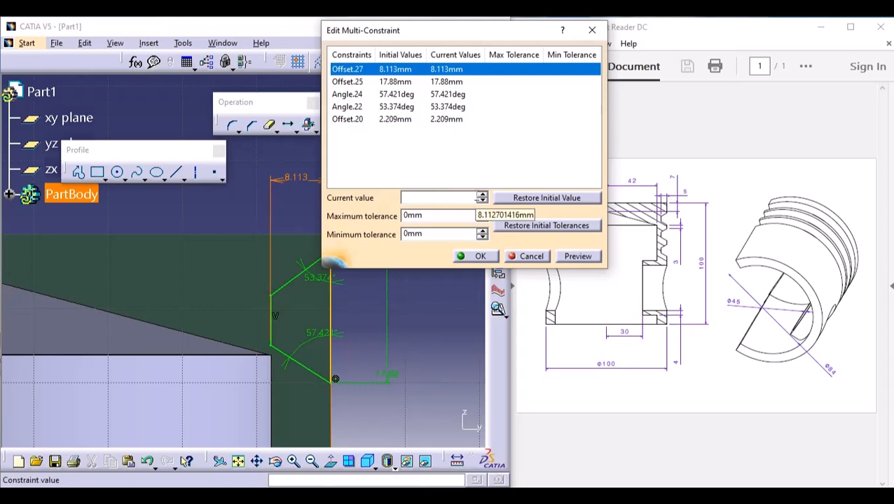
{"action": "type", "text": "5"}
{"action": "key", "text": "Return"}
{"action": "left_click", "coordinate": [435, 82]}
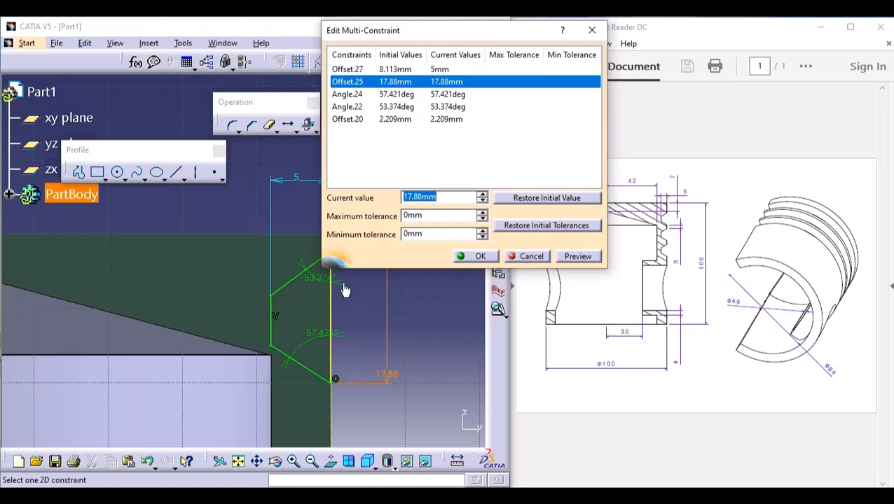
{"action": "middle_click_drag", "start_coordinate": [358, 354], "coordinate": [321, 358]}
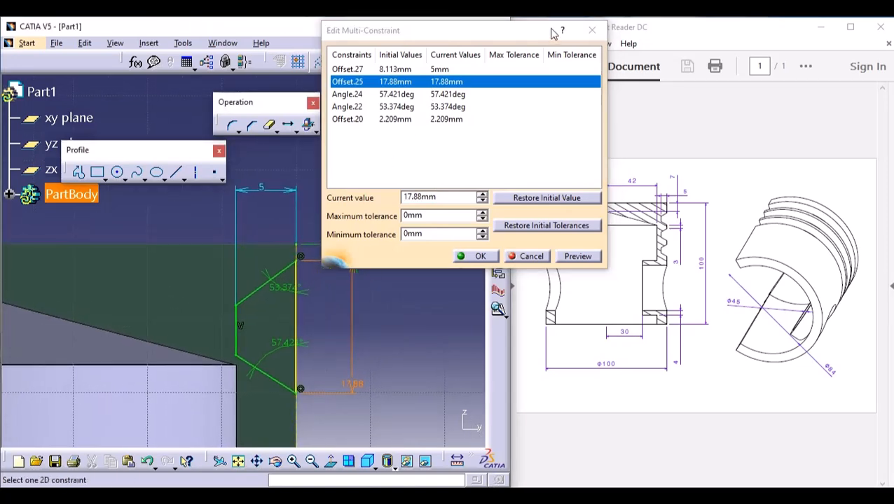
{"action": "mouse_move", "coordinate": [527, 33]}
{"action": "left_mouse_down"}
{"action": "mouse_move", "coordinate": [393, 44]}
{"action": "mouse_move", "coordinate": [526, 45]}
{"action": "left_mouse_up"}
{"action": "key", "text": "BackSpace"}
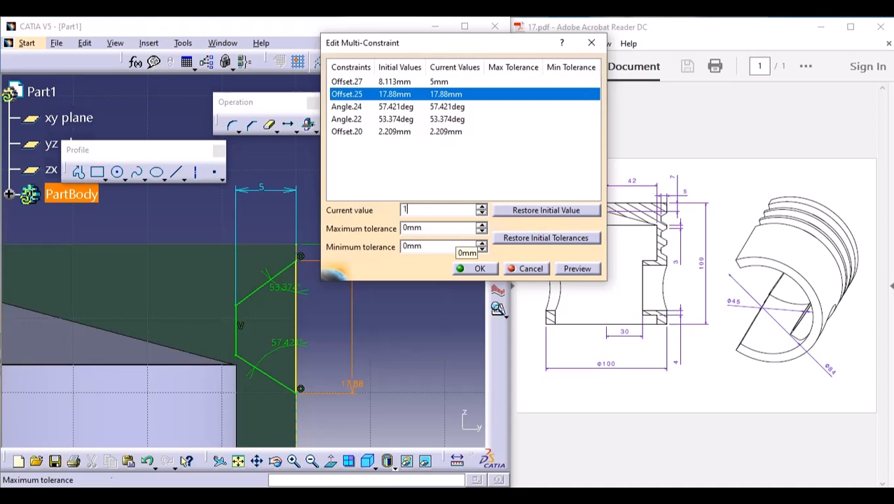
{"action": "type", "text": "10"}
Set both sloped-line angles to 60 degrees and the groove's distance from the cylinder's top edge to 7 mm.
{"action": "left_click", "coordinate": [413, 108]}
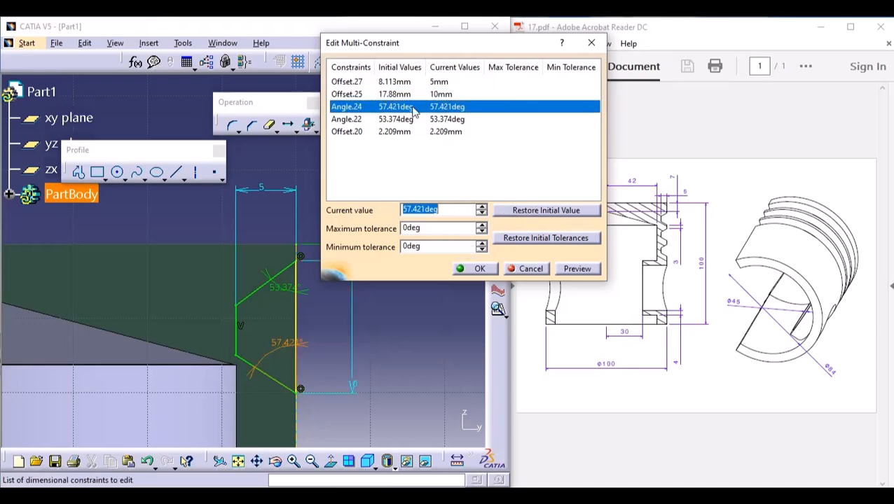
{"action": "key", "text": "BackSpace"}
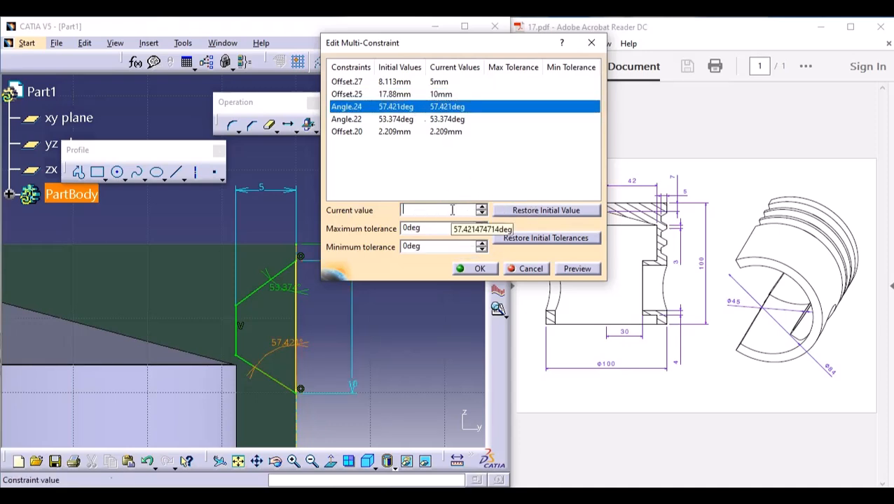
{"action": "left_click", "coordinate": [409, 120]}
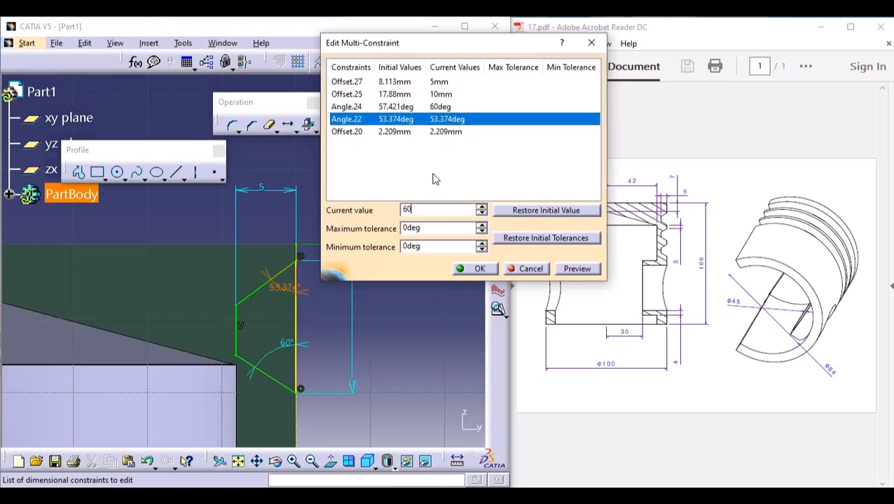
{"action": "left_click", "coordinate": [409, 134]}
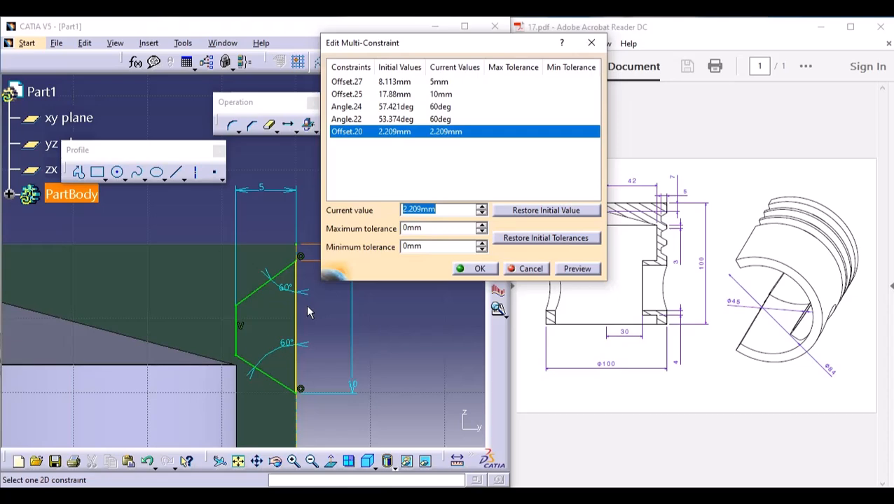
{"action": "key", "text": "BackSpace"}
{"action": "type", "text": "7"}
{"action": "left_click", "coordinate": [479, 271]}
Translate the groove profile in duplicate mode, making two copies straight down the outer edge at 13 mm spacing without keeping constraints.
{"action": "mouse_move", "coordinate": [421, 335]}
{"action": "middle_mouse_down"}
{"action": "mouse_move", "coordinate": [401, 287]}
{"action": "mouse_move", "coordinate": [406, 269]}
{"action": "mouse_move", "coordinate": [393, 259]}
{"action": "middle_mouse_up"}
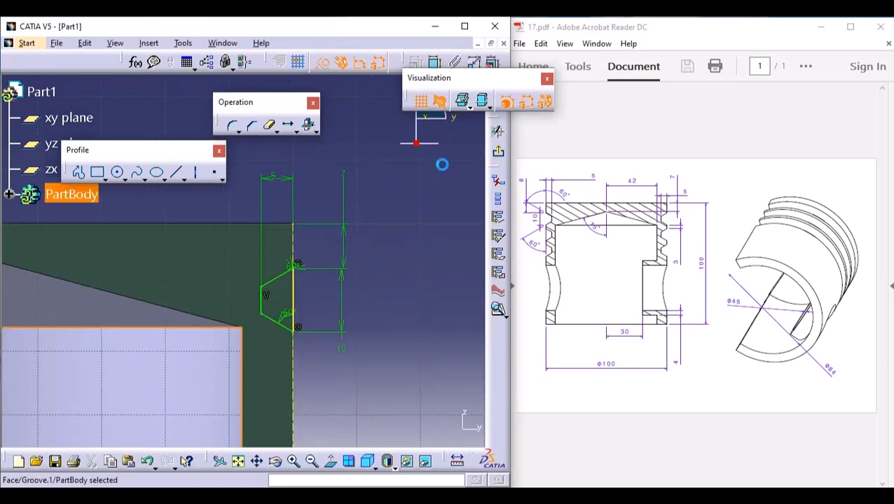
{"action": "left_click_drag", "start_coordinate": [442, 165], "coordinate": [202, 383]}
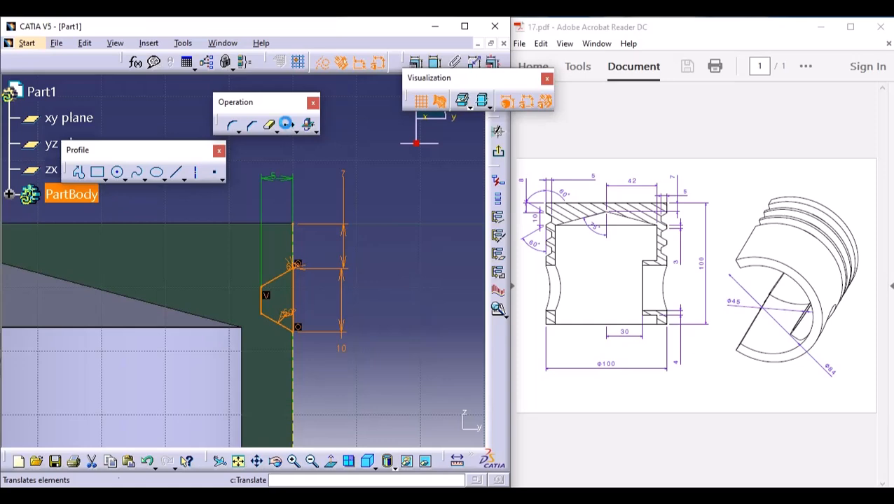
{"action": "left_click", "coordinate": [286, 124]}
{"action": "middle_click_drag", "start_coordinate": [296, 319], "coordinate": [309, 254]}
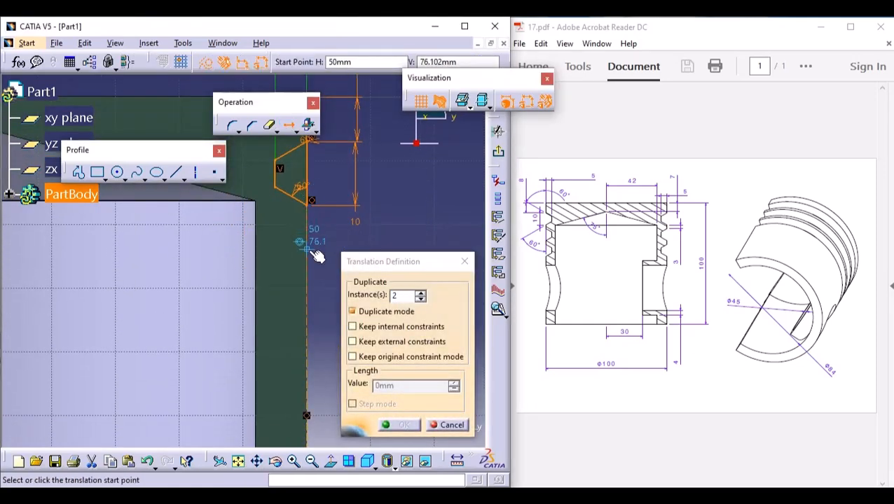
{"action": "left_click", "coordinate": [314, 252]}
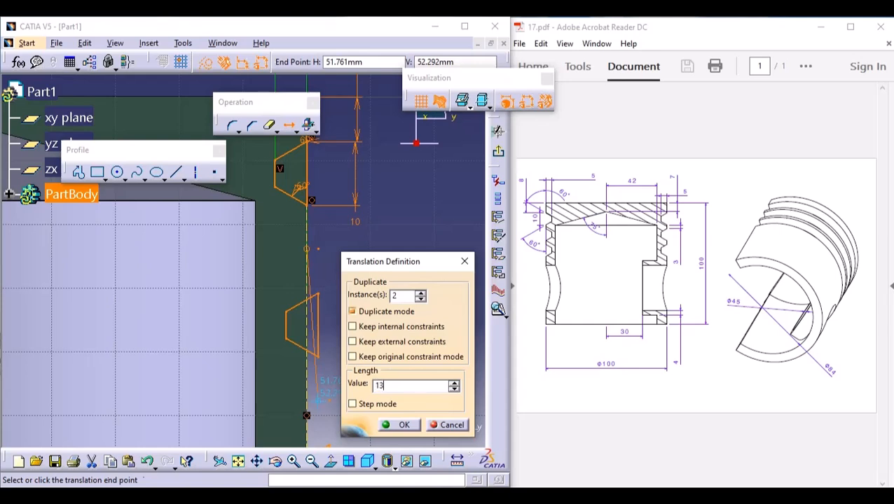
{"action": "left_click", "coordinate": [317, 400]}
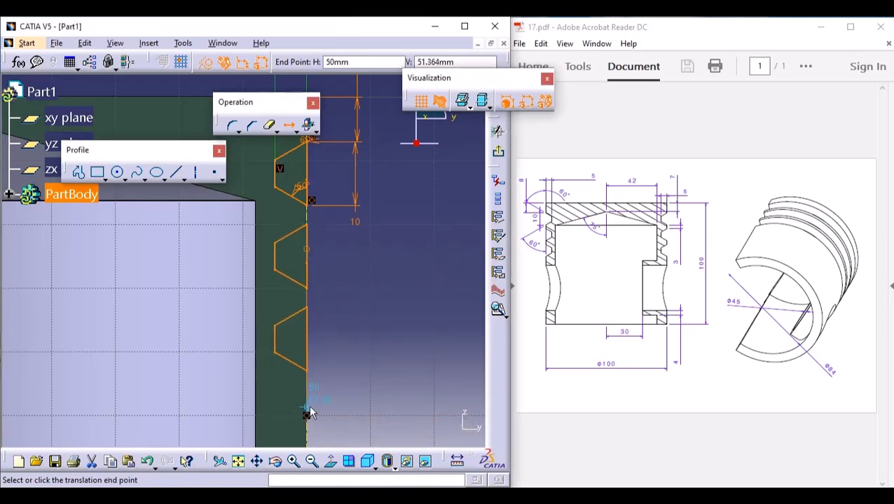
{"action": "left_click", "coordinate": [374, 328]}
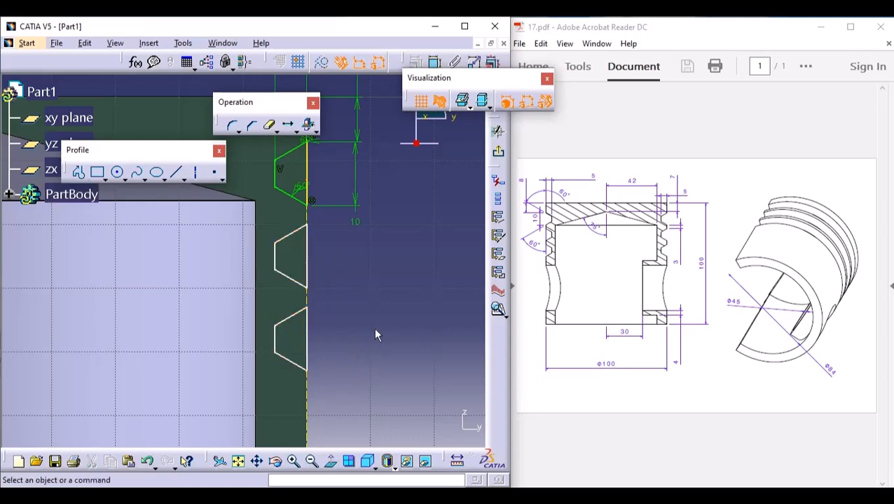
Exit the groove sketch and reopen Sketch.3 for editing.
{"action": "mouse_move", "coordinate": [374, 328]}
{"action": "middle_mouse_down"}
{"action": "mouse_move", "coordinate": [374, 375]}
{"action": "mouse_move", "coordinate": [369, 321]}
{"action": "mouse_move", "coordinate": [428, 334]}
{"action": "middle_mouse_up"}
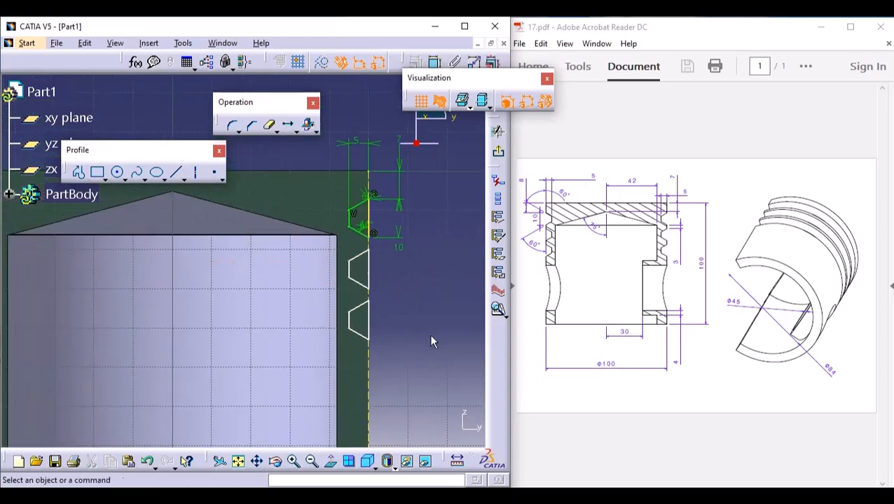
{"action": "left_click", "coordinate": [497, 131]}
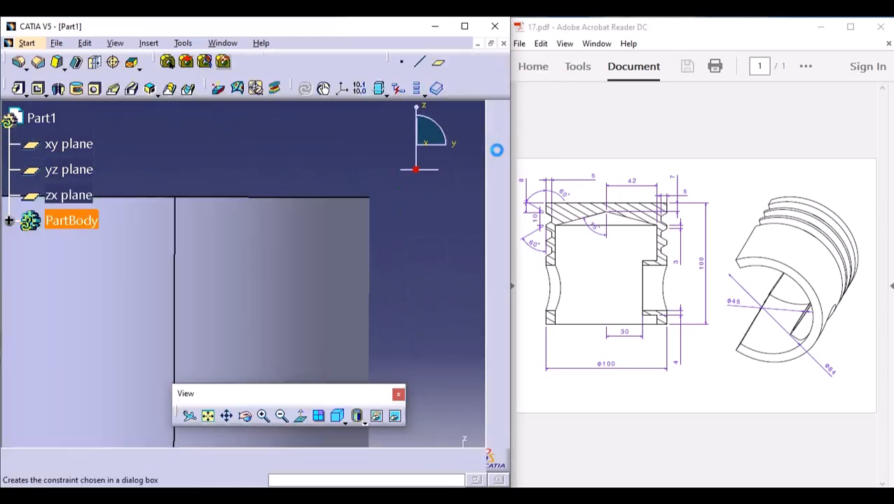
{"action": "left_click", "coordinate": [8, 219]}
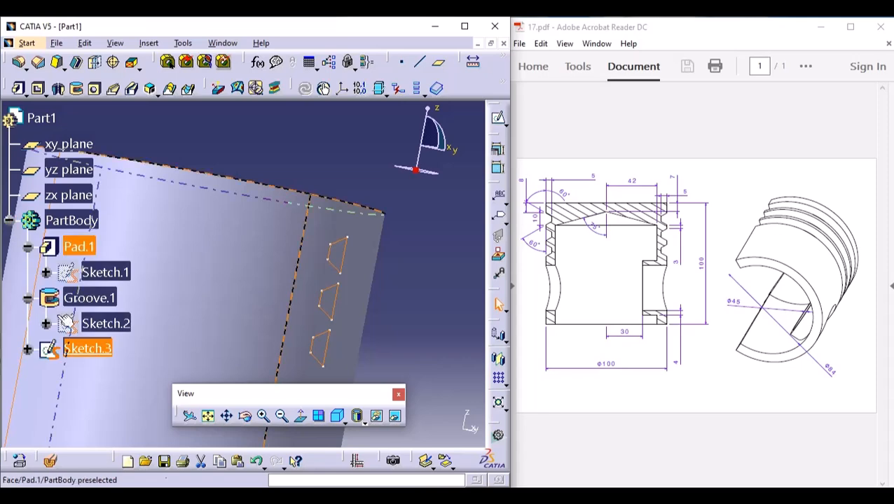
{"action": "double_click", "coordinate": [75, 348]}
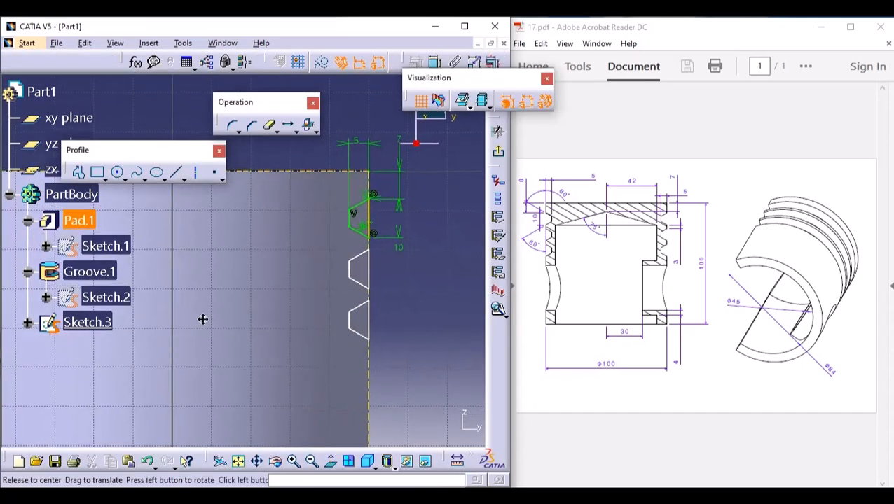
{"action": "mouse_move", "coordinate": [201, 320]}
{"action": "middle_mouse_down"}
{"action": "mouse_move", "coordinate": [313, 367]}
{"action": "mouse_move", "coordinate": [313, 404]}
{"action": "middle_mouse_up"}
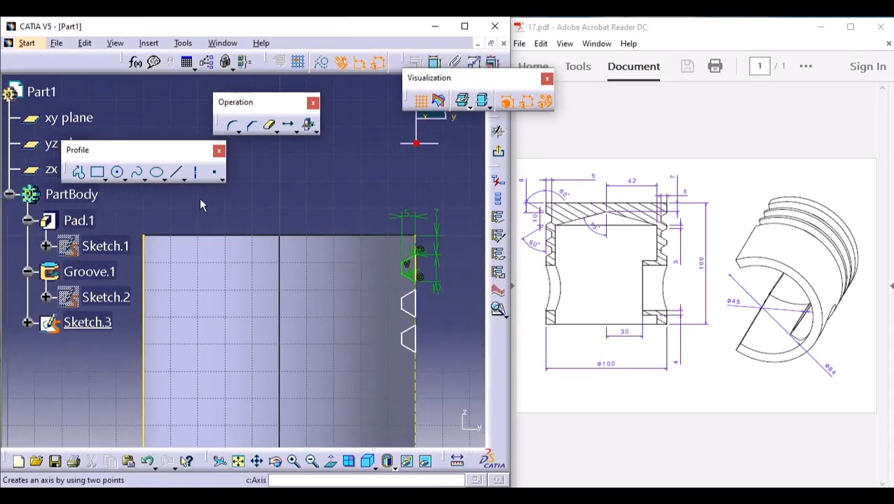
Delete the projected reference line along the cylinder's left outer edge from the ring groove sketch.
{"action": "mouse_move", "coordinate": [200, 204]}
{"action": "middle_mouse_down"}
{"action": "mouse_move", "coordinate": [291, 233]}
{"action": "mouse_move", "coordinate": [247, 220]}
{"action": "middle_mouse_up"}
{"action": "right_click", "coordinate": [238, 219]}
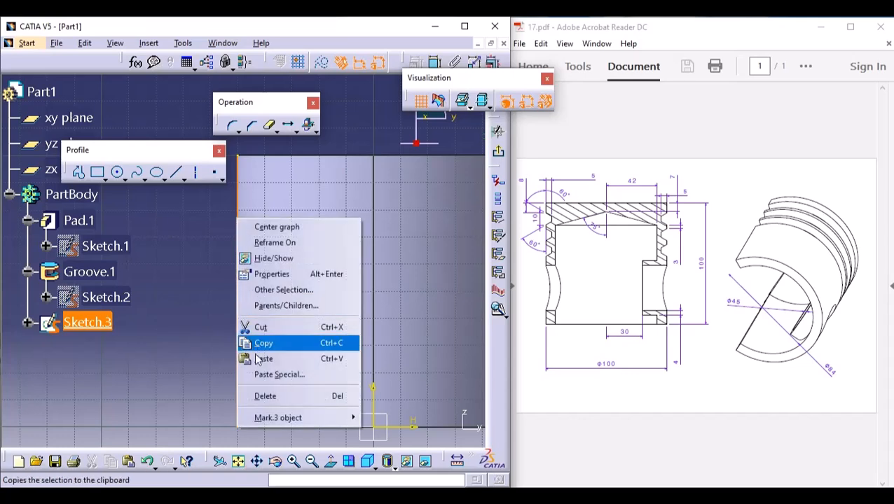
{"action": "left_click", "coordinate": [262, 396]}
Draw a vertical sketch axis on the centreline above the cylinder and exit the sketch.
{"action": "mouse_move", "coordinate": [288, 295]}
{"action": "middle_mouse_down"}
{"action": "mouse_move", "coordinate": [255, 339]}
{"action": "mouse_move", "coordinate": [250, 373]}
{"action": "mouse_move", "coordinate": [258, 333]}
{"action": "middle_mouse_up"}
{"action": "left_click", "coordinate": [196, 173]}
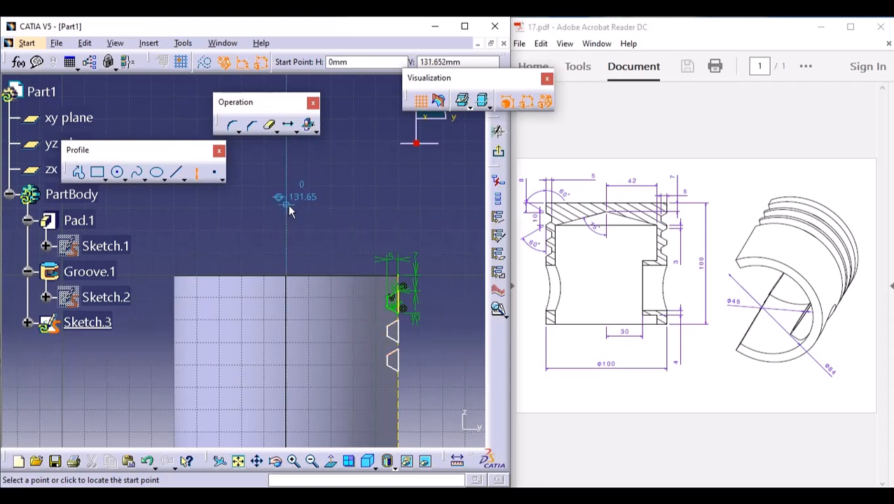
{"action": "middle_click_drag", "start_coordinate": [292, 237], "coordinate": [295, 298]}
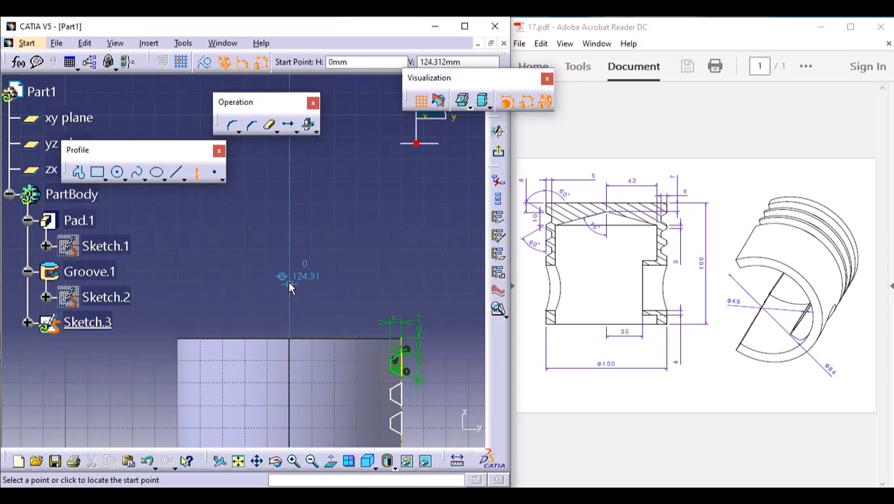
{"action": "left_click", "coordinate": [288, 280]}
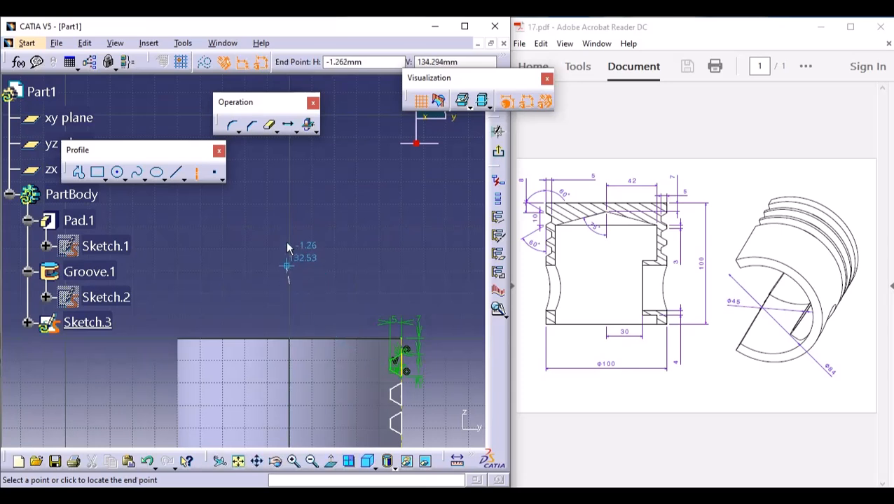
{"action": "left_click", "coordinate": [290, 182]}
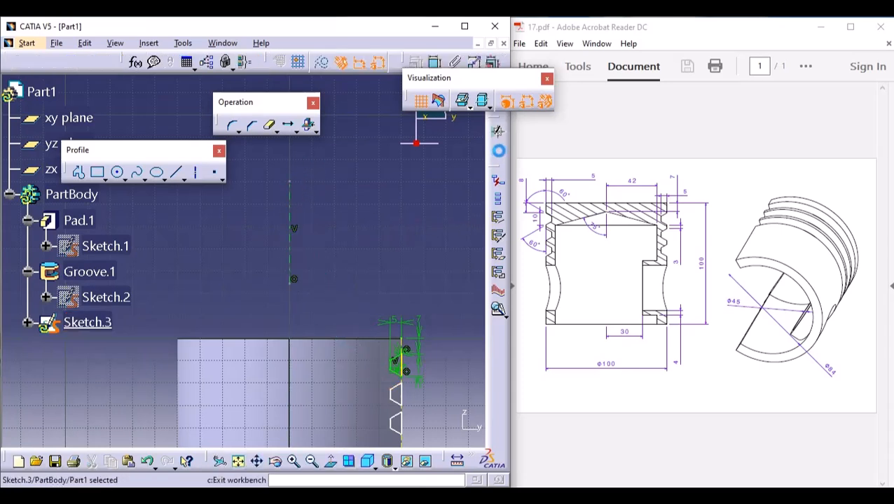
{"action": "left_click", "coordinate": [498, 131]}
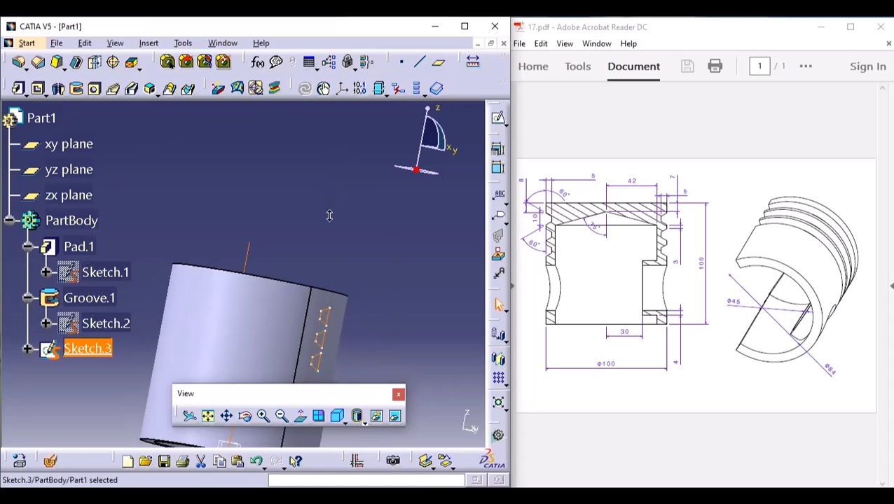
Cut the three ring grooves by revolving Sketch.3 through 360 degrees about the sketch axis with the Groove command.
{"action": "left_click", "coordinate": [77, 88]}
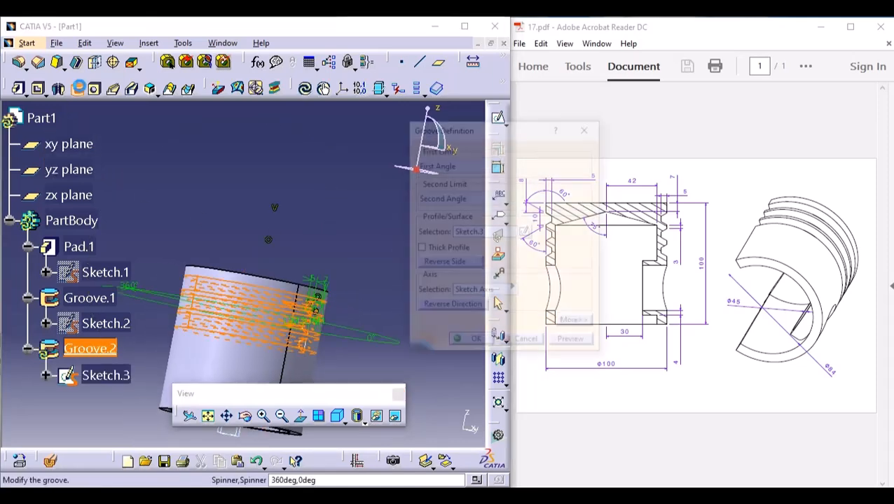
{"action": "left_click", "coordinate": [572, 343]}
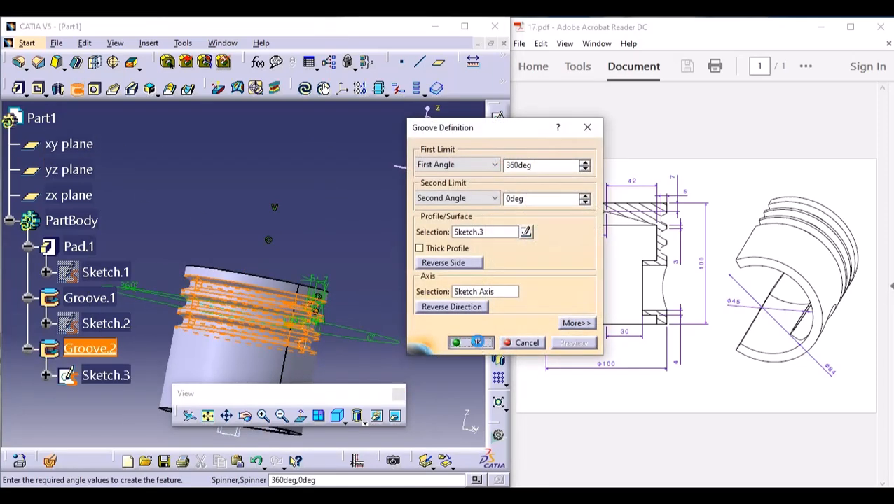
{"action": "left_click", "coordinate": [477, 342]}
Create a reference plane offset 30 mm from the yz plane.
{"action": "middle_click_drag", "start_coordinate": [269, 313], "coordinate": [313, 345]}
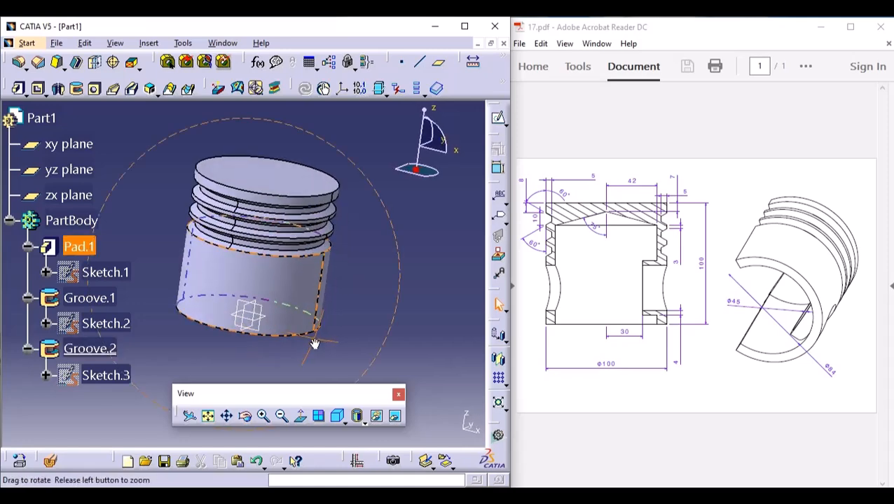
{"action": "left_click", "coordinate": [252, 321]}
{"action": "left_click", "coordinate": [440, 62]}
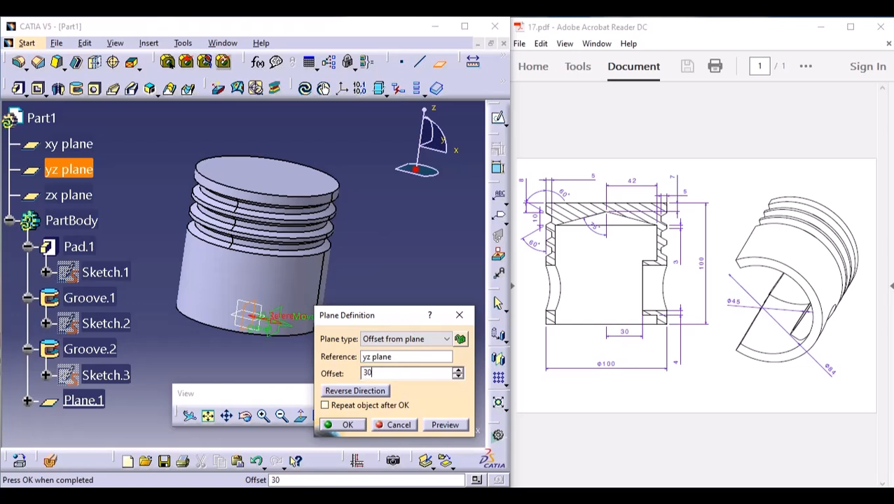
{"action": "left_click", "coordinate": [348, 427]}
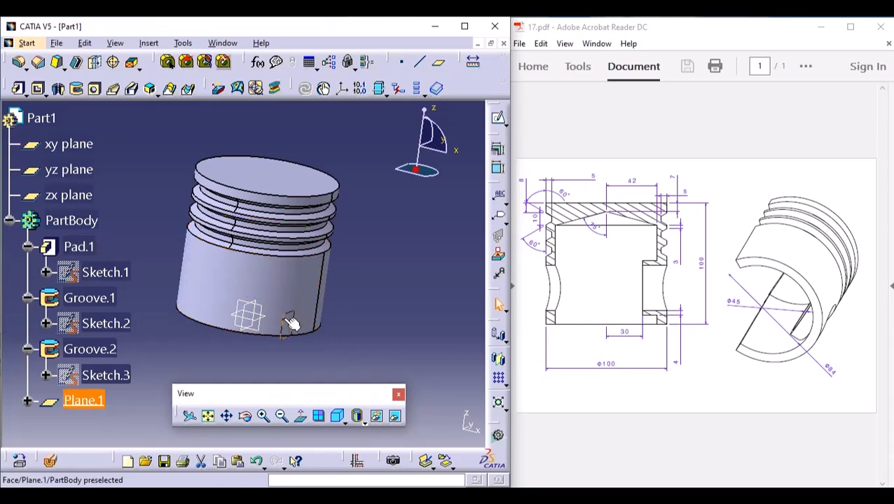
Start a sketch on the new offset plane and cut the part display by the sketch plane.
{"action": "left_click", "coordinate": [498, 118]}
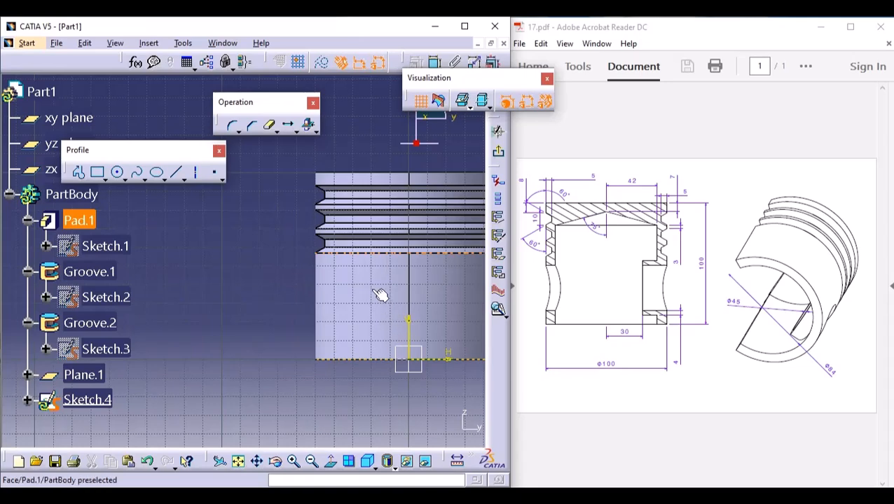
{"action": "middle_click_drag", "start_coordinate": [380, 286], "coordinate": [340, 245]}
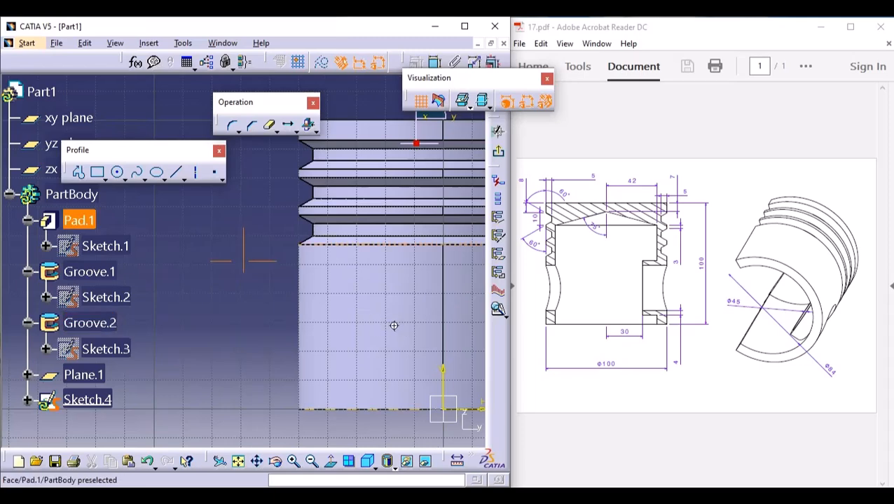
{"action": "middle_click_drag", "start_coordinate": [393, 325], "coordinate": [320, 294]}
{"action": "left_click", "coordinate": [437, 103]}
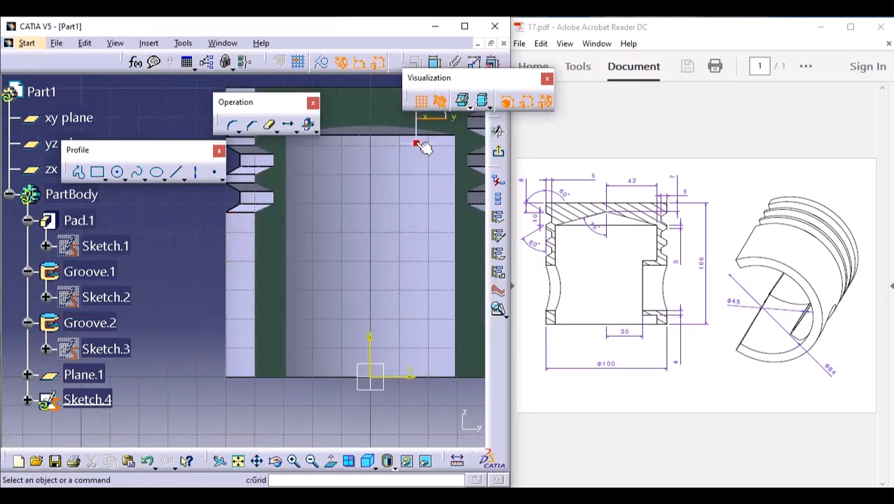
{"action": "middle_click_drag", "start_coordinate": [400, 240], "coordinate": [345, 241]}
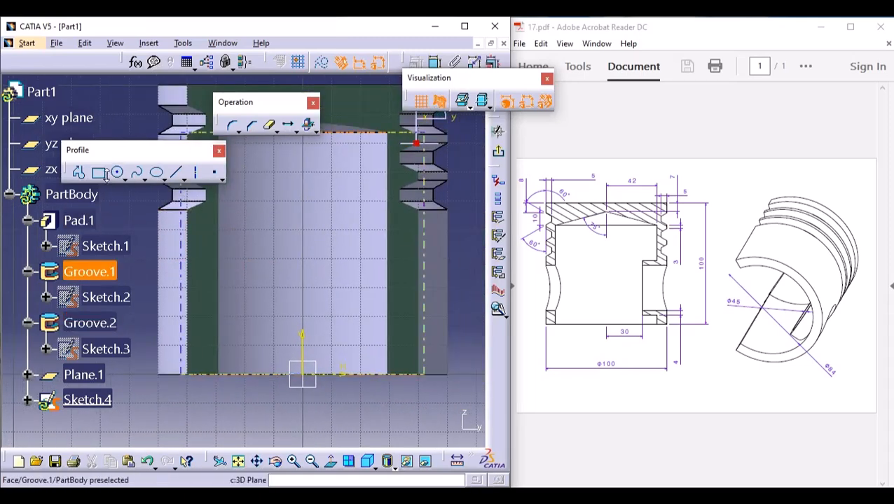
Sketch a circle centred on the vertical axis inside the bore and set its diameter to 45 mm.
{"action": "left_click", "coordinate": [117, 172]}
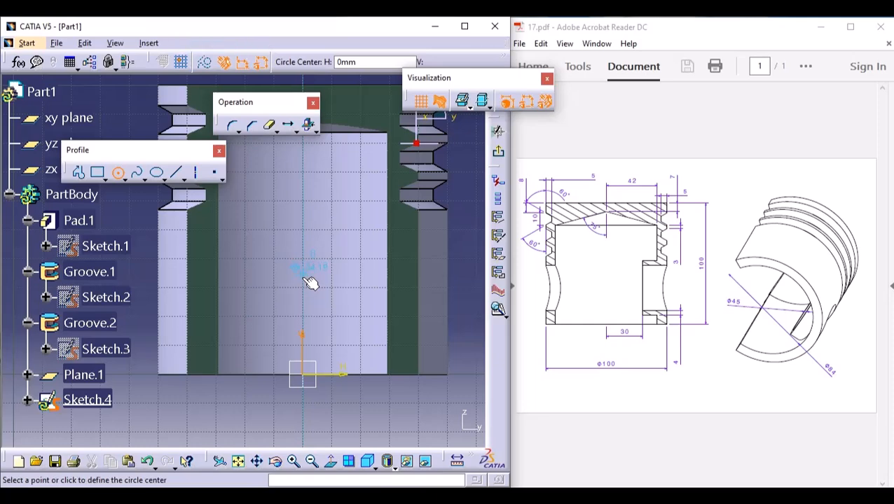
{"action": "left_click", "coordinate": [307, 271]}
{"action": "left_click", "coordinate": [348, 231]}
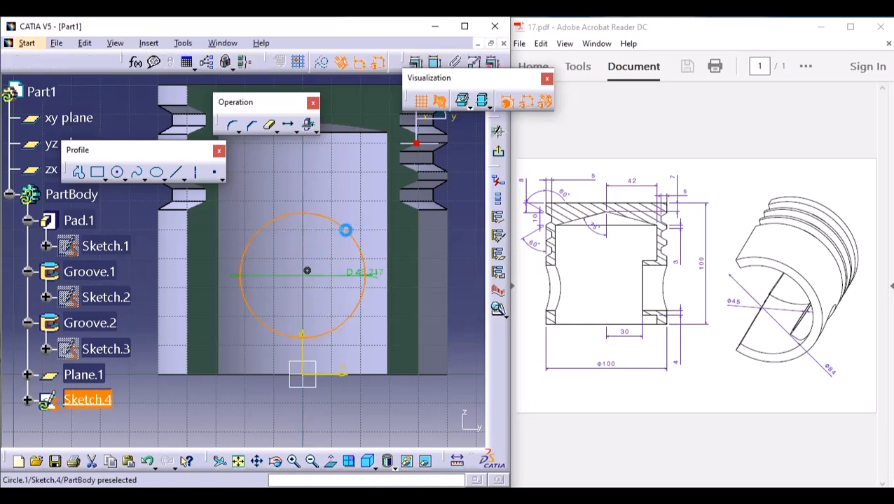
{"action": "double_click", "coordinate": [362, 276]}
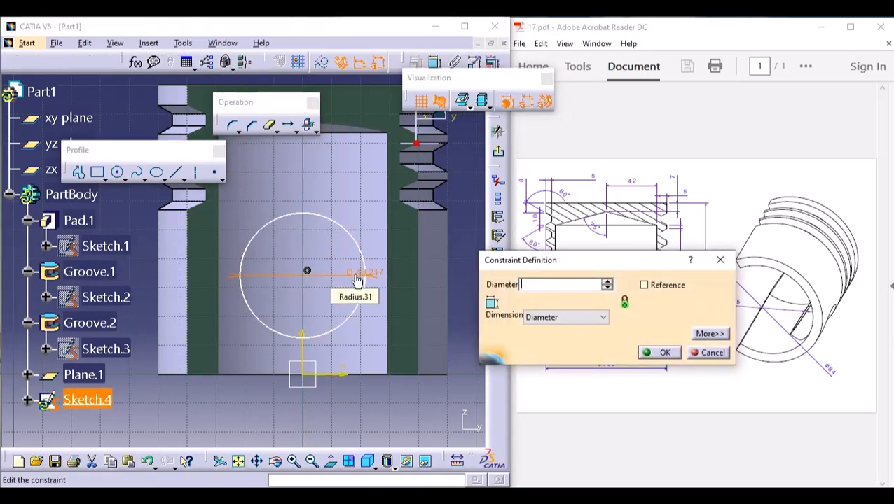
{"action": "type", "text": "45"}
{"action": "key", "text": "Return"}
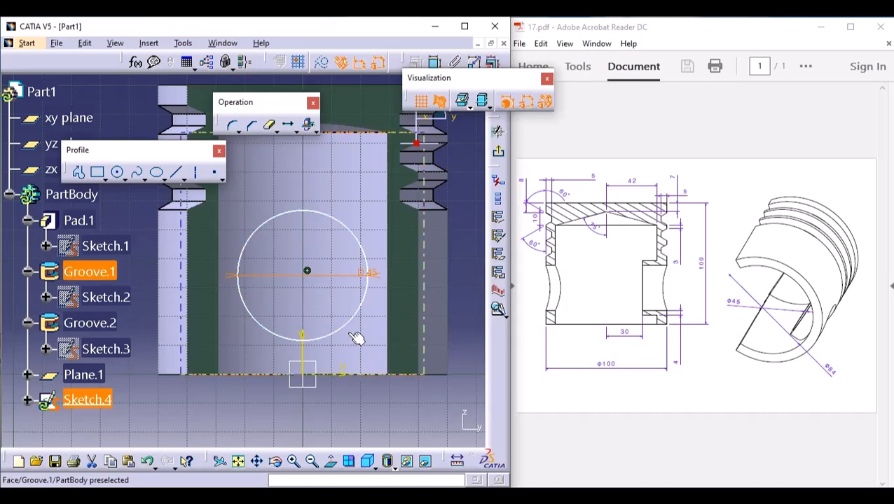
Dimension the circle's centre from the horizontal axis, set the distance to 30 mm, and exit the sketch.
{"action": "left_click", "coordinate": [309, 274]}
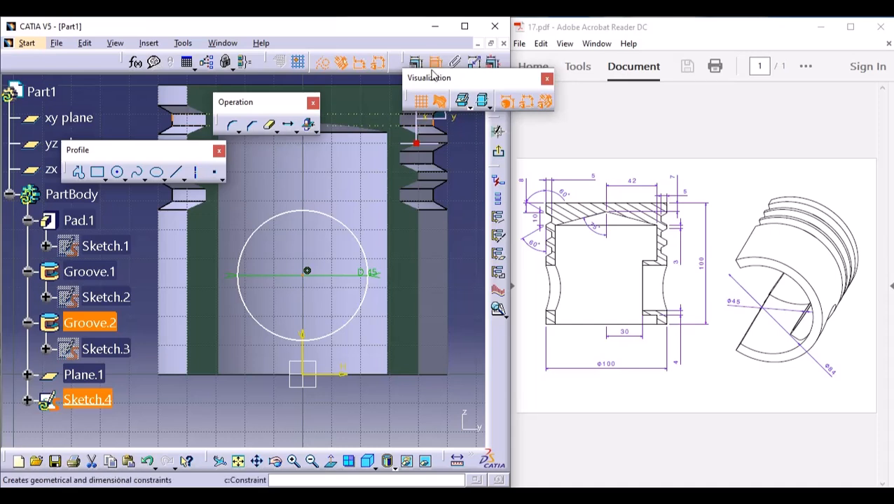
{"action": "left_click", "coordinate": [344, 374]}
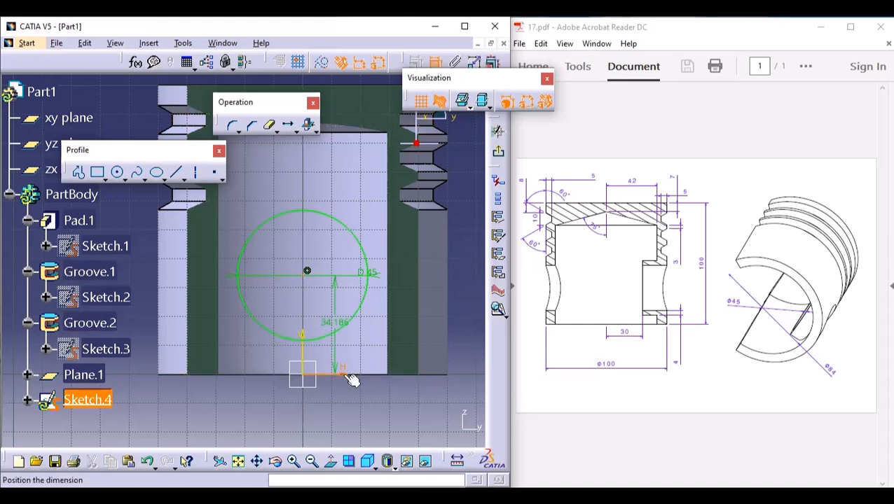
{"action": "left_click", "coordinate": [456, 327]}
{"action": "double_click", "coordinate": [465, 319]}
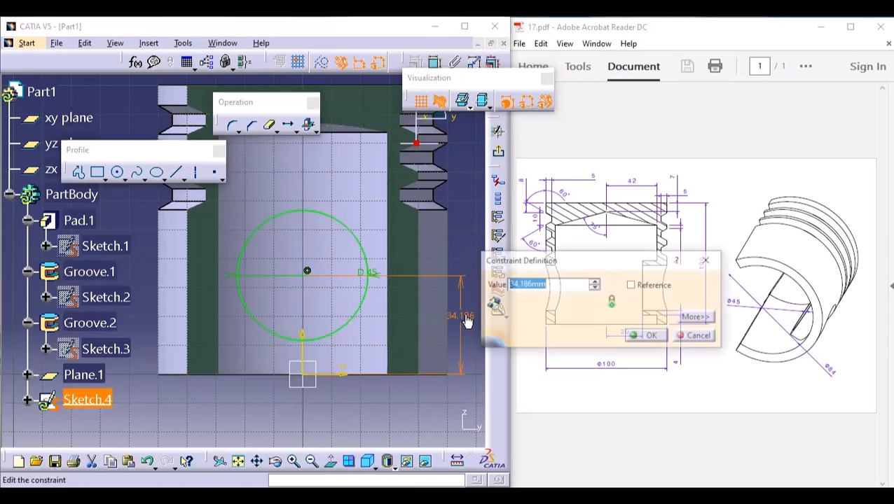
{"action": "key", "text": "BackSpace"}
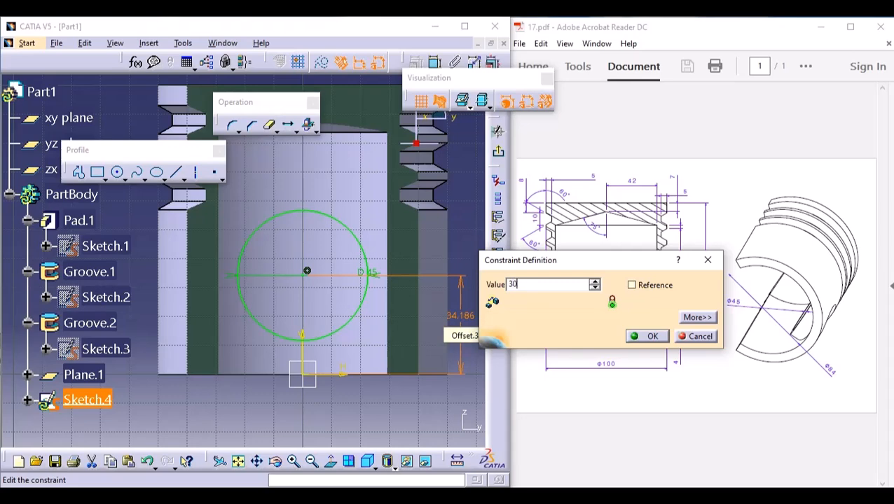
{"action": "key", "text": "Return"}
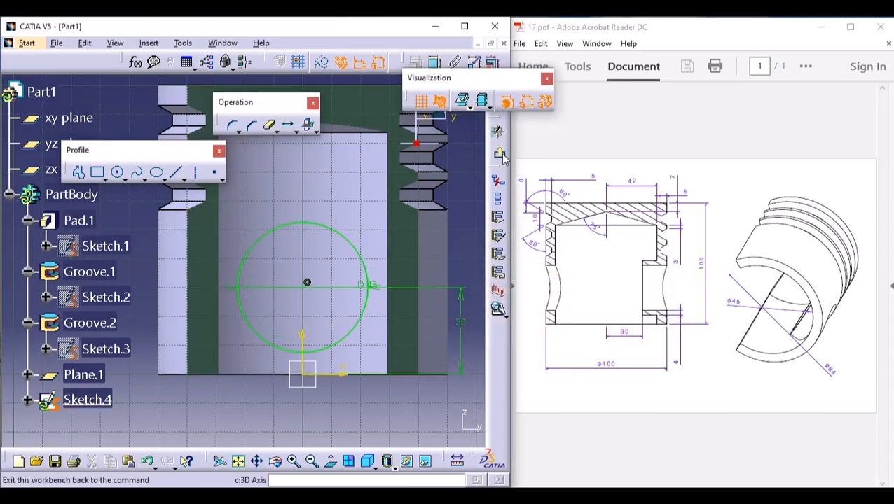
{"action": "left_click", "coordinate": [499, 154]}
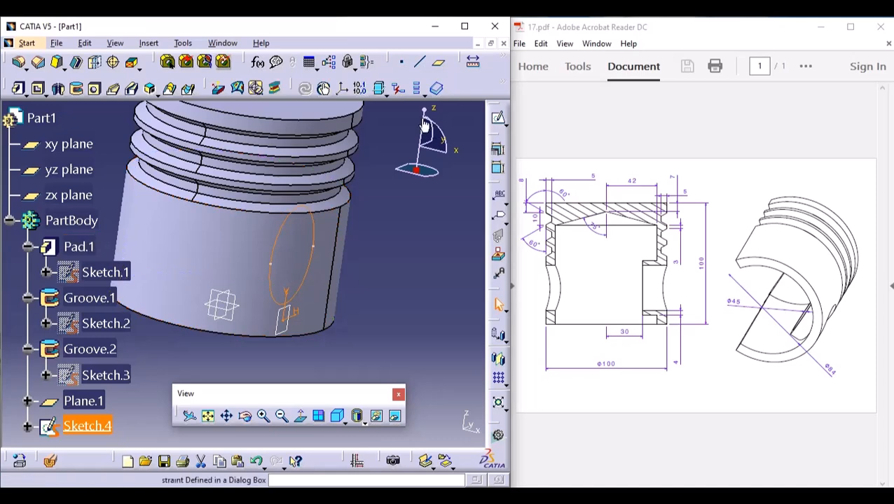
Start a pad from the circle sketch with its first limit up to the cylinder's outer surface.
{"action": "left_click", "coordinate": [19, 88]}
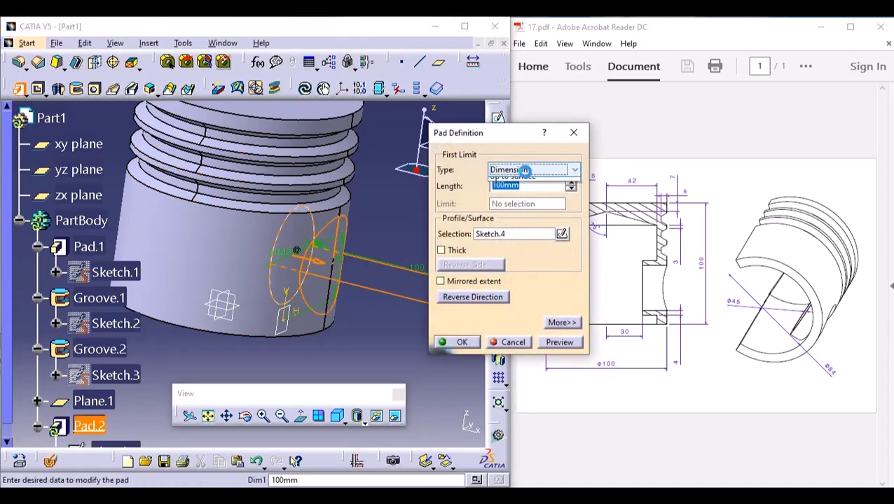
{"action": "left_click", "coordinate": [530, 169]}
{"action": "left_click", "coordinate": [518, 223]}
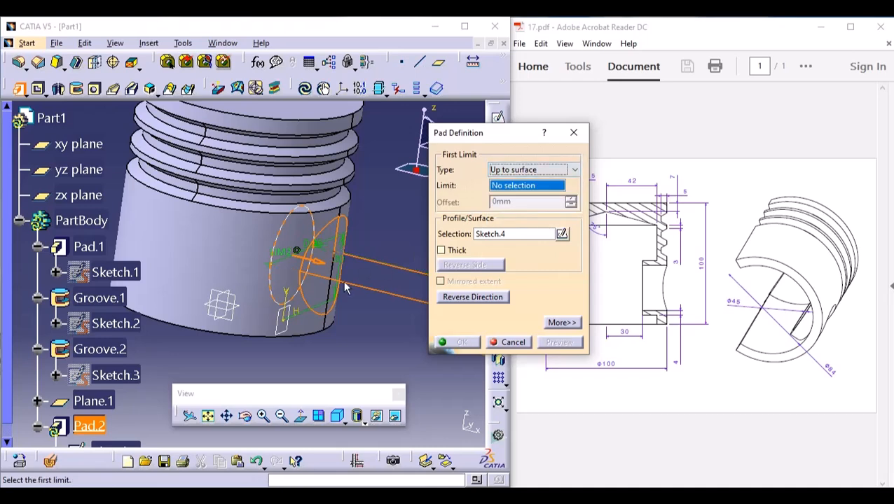
{"action": "left_click", "coordinate": [265, 299]}
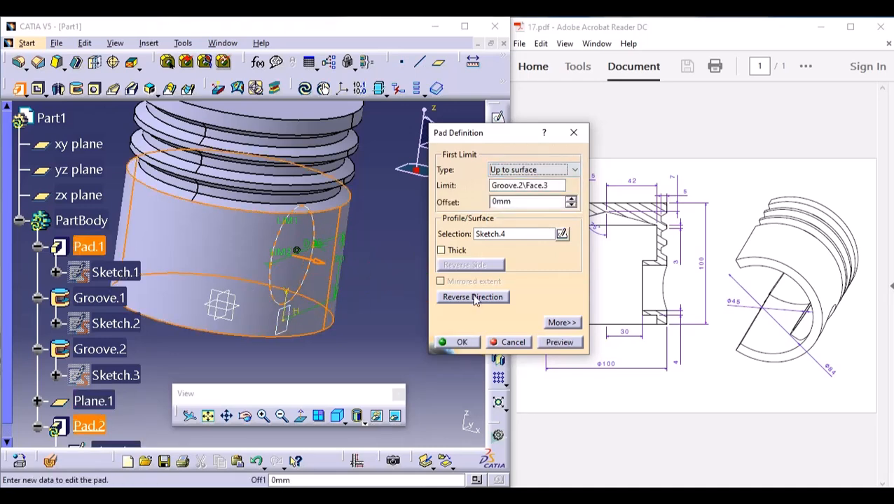
Make the pad thick with Thickness1 set to 4 mm, preview it, and create the ring-shaped boss.
{"action": "left_click", "coordinate": [446, 252]}
{"action": "left_click_drag", "start_coordinate": [625, 135], "coordinate": [554, 111]}
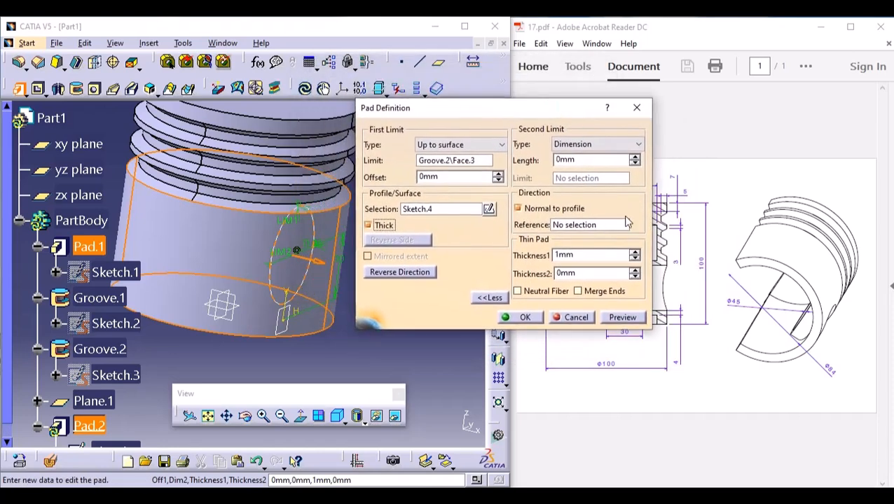
{"action": "left_click", "coordinate": [634, 253]}
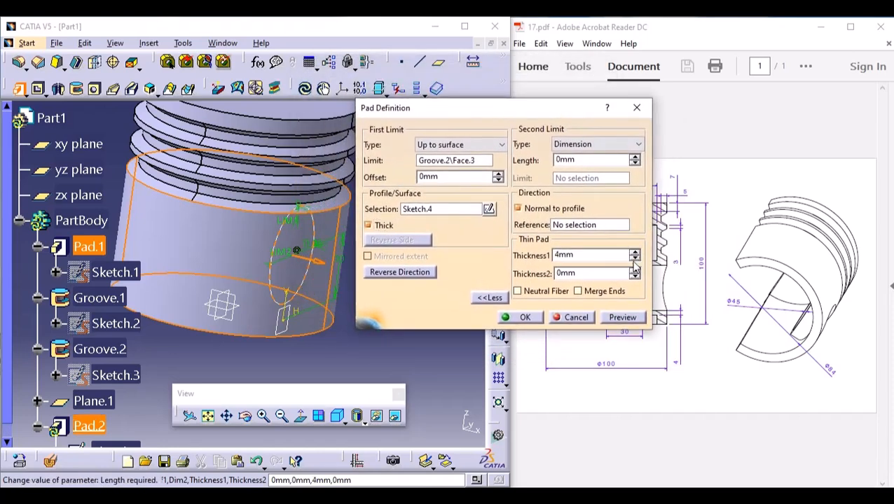
{"action": "left_click", "coordinate": [623, 318]}
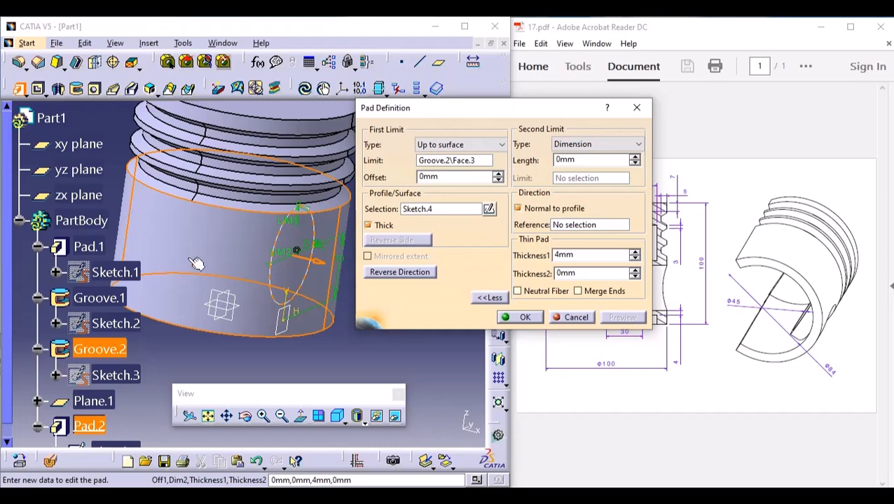
{"action": "middle_click_drag", "start_coordinate": [196, 263], "coordinate": [271, 310]}
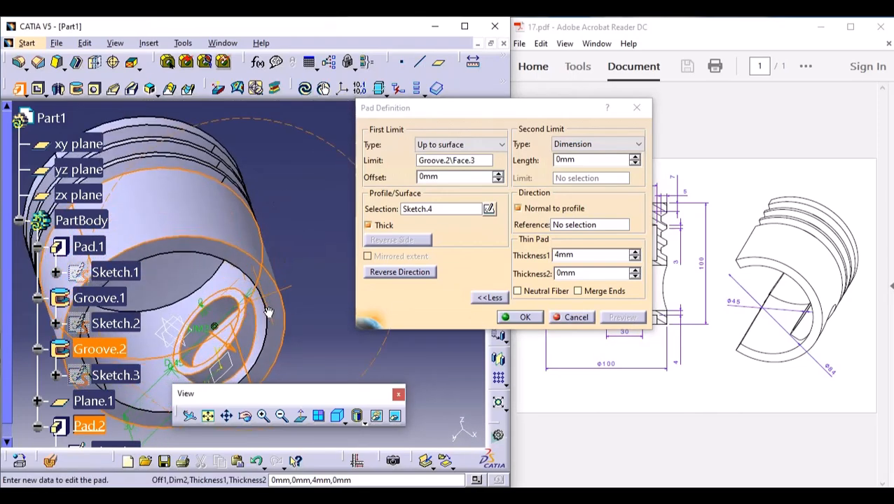
{"action": "left_click", "coordinate": [524, 317]}
Start a sketch on the yz plane and cut the part display by the sketch plane.
{"action": "middle_click_drag", "start_coordinate": [341, 154], "coordinate": [303, 243]}
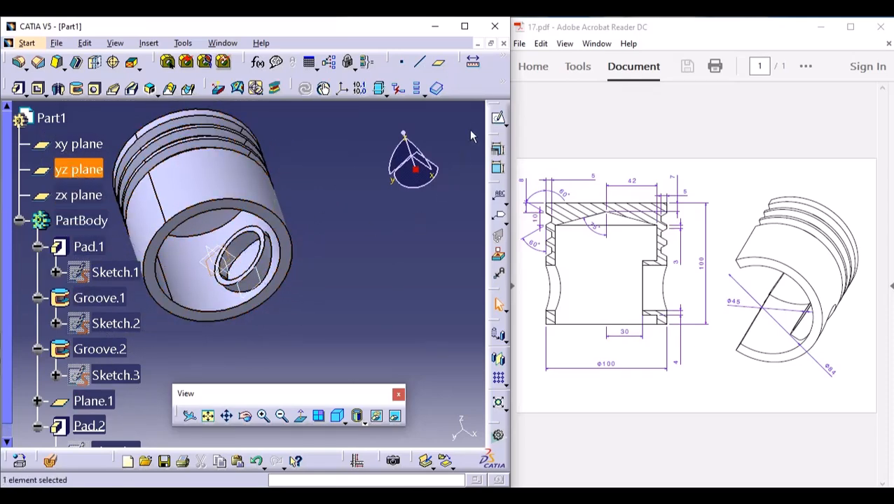
{"action": "left_click", "coordinate": [498, 118]}
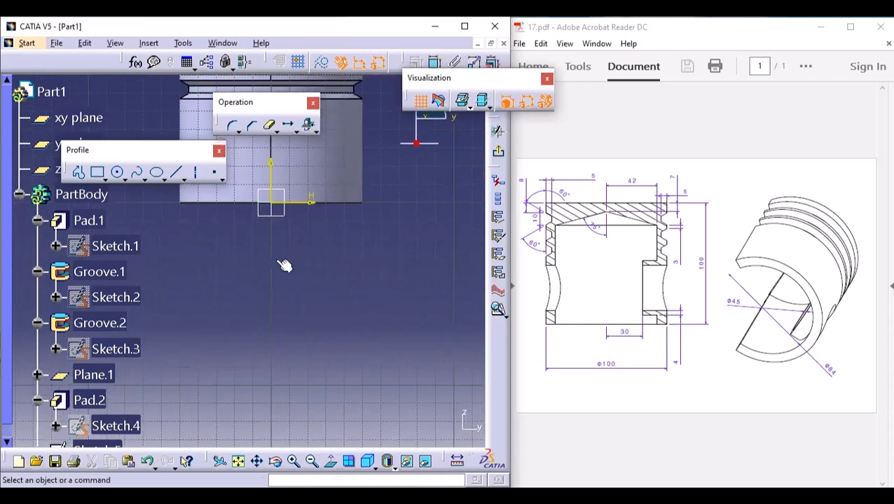
{"action": "left_click", "coordinate": [439, 101]}
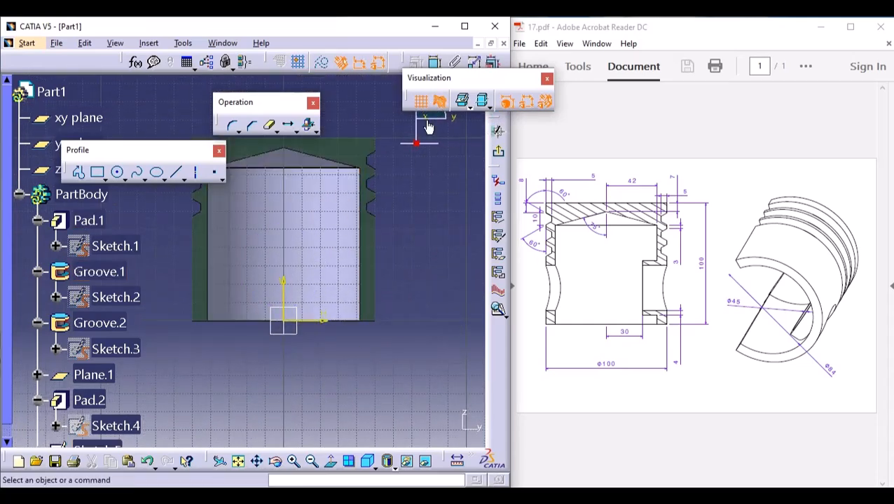
Flip the sketch view to the opposite side of the plane and show the part cut by the sketch plane to expose the ring boss.
{"action": "left_click", "coordinate": [438, 102]}
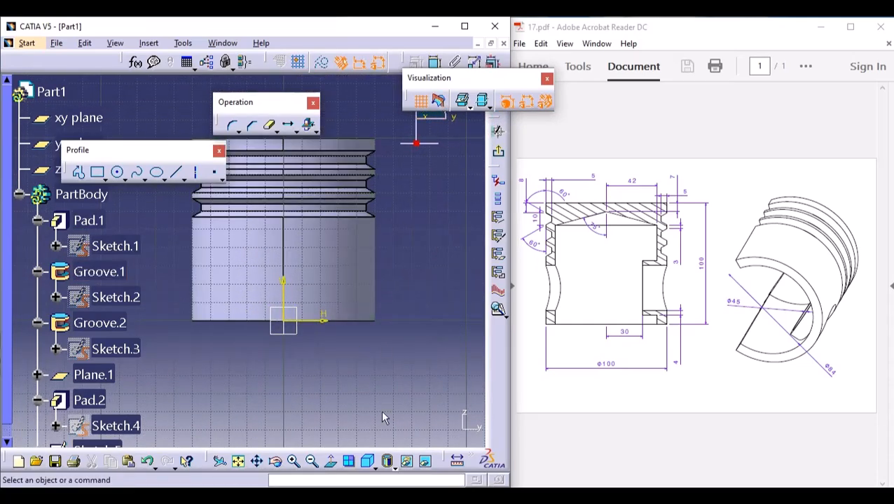
{"action": "left_click", "coordinate": [332, 464]}
{"action": "left_click", "coordinate": [439, 103]}
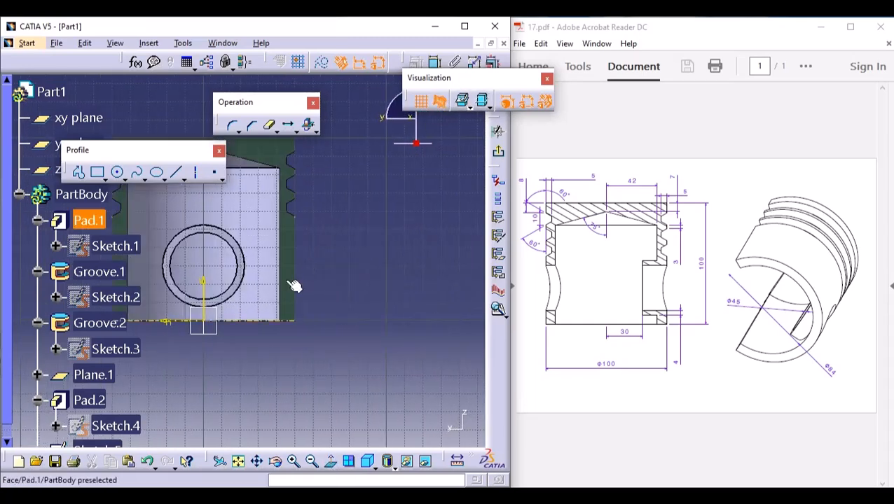
{"action": "middle_click_drag", "start_coordinate": [290, 283], "coordinate": [423, 249]}
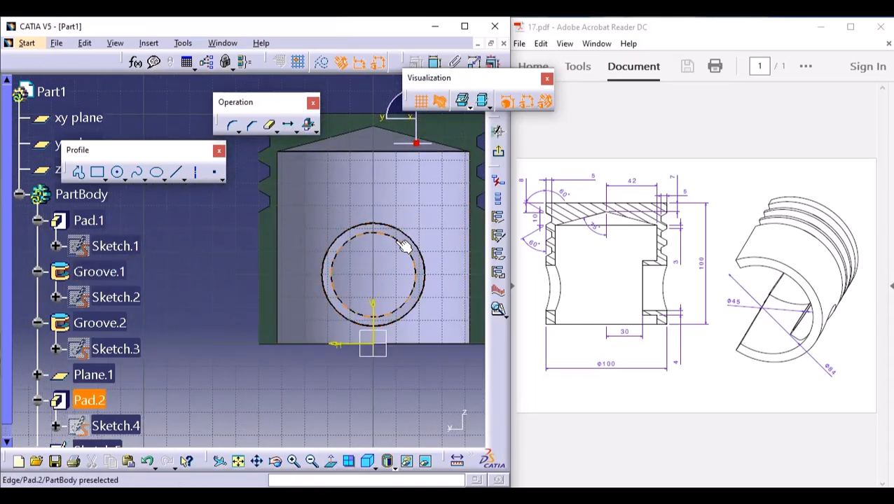
Project the inner circular edge of the ring boss into the sketch and exit the sketch.
{"action": "left_click", "coordinate": [313, 131]}
{"action": "left_click", "coordinate": [332, 141]}
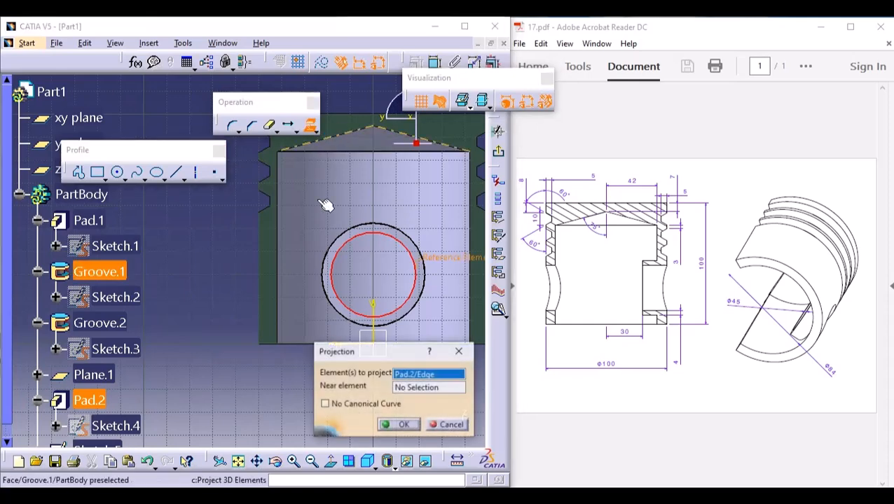
{"action": "left_click", "coordinate": [398, 424]}
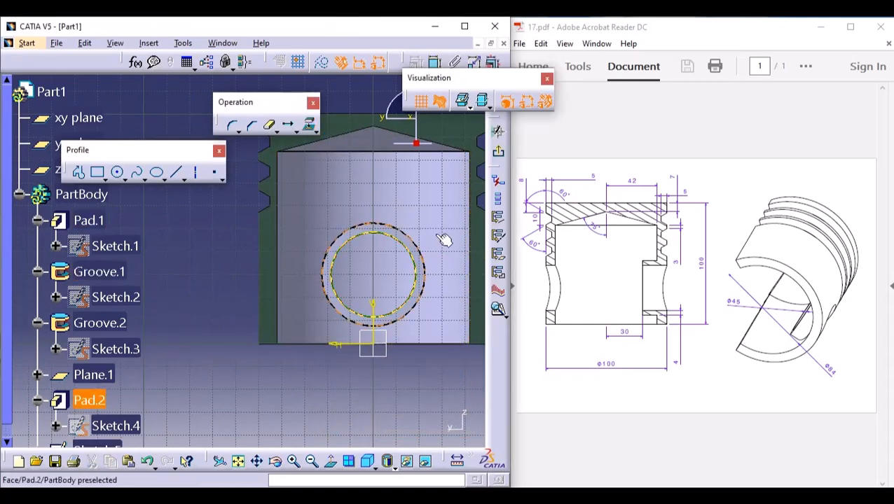
{"action": "left_click", "coordinate": [497, 134]}
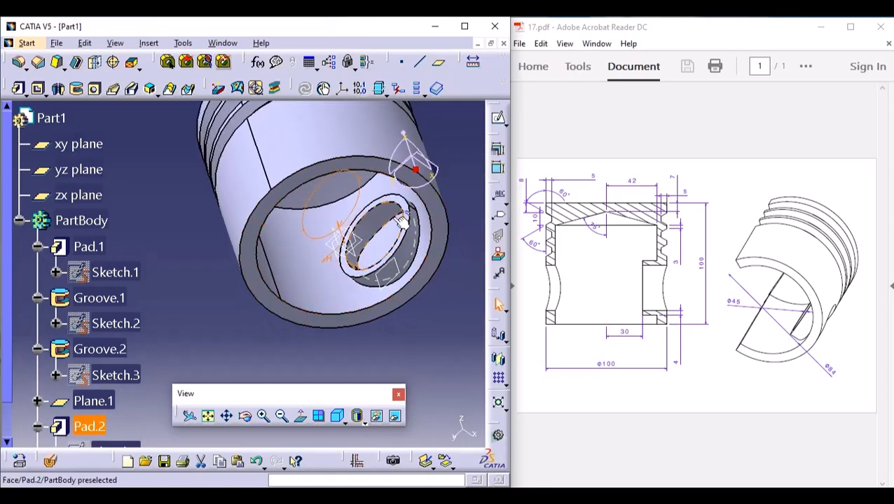
{"action": "middle_click_drag", "start_coordinate": [392, 218], "coordinate": [325, 221]}
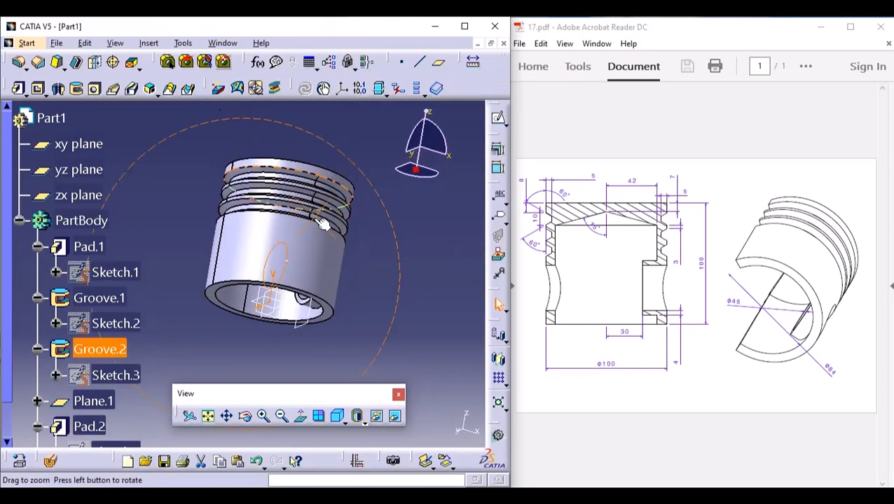
Start a pocket from the projected circle sketch with its first limit type set to Up to last.
{"action": "left_click", "coordinate": [38, 89]}
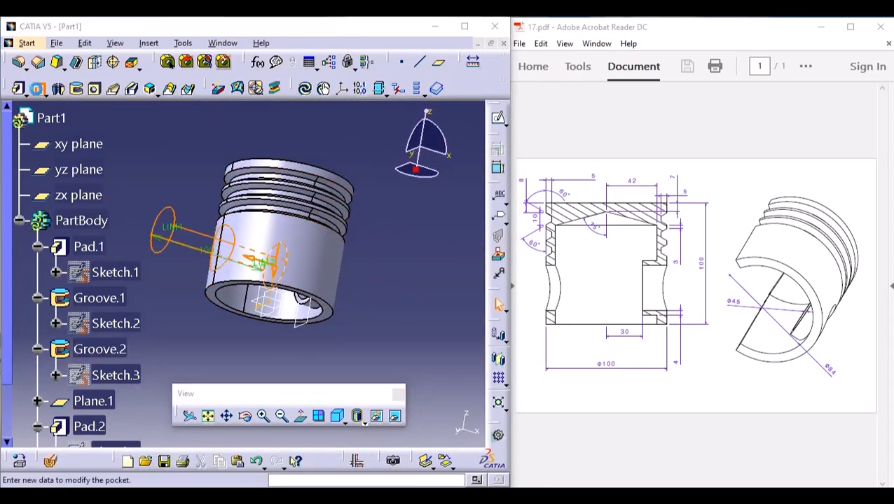
{"action": "left_click", "coordinate": [456, 145]}
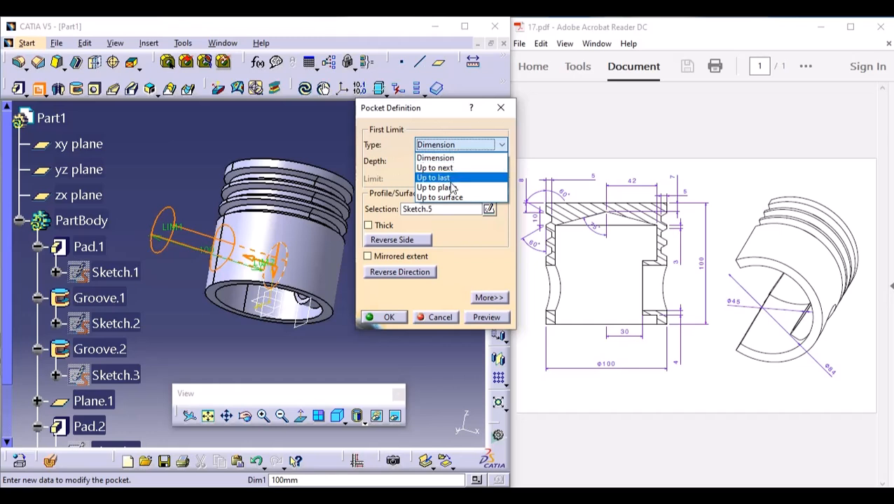
{"action": "left_click", "coordinate": [455, 178]}
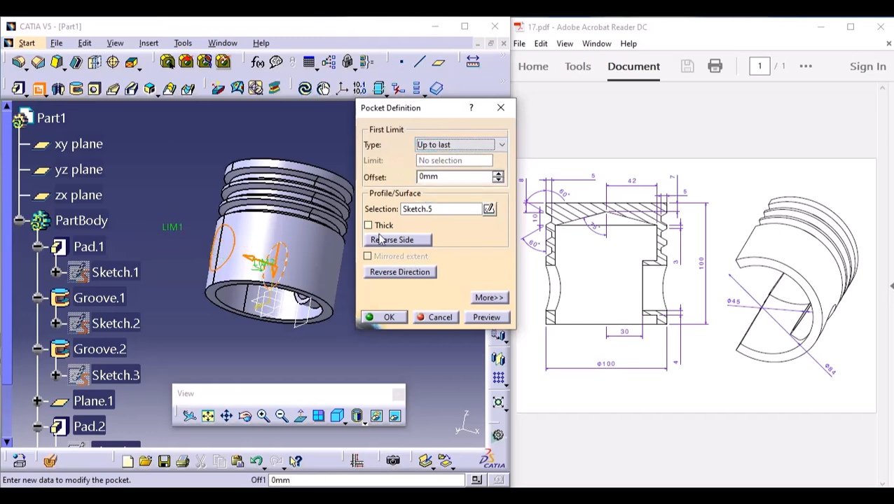
Switch the pocket's first limit type to Dimension and turn on Mirrored extent.
{"action": "left_click", "coordinate": [468, 145]}
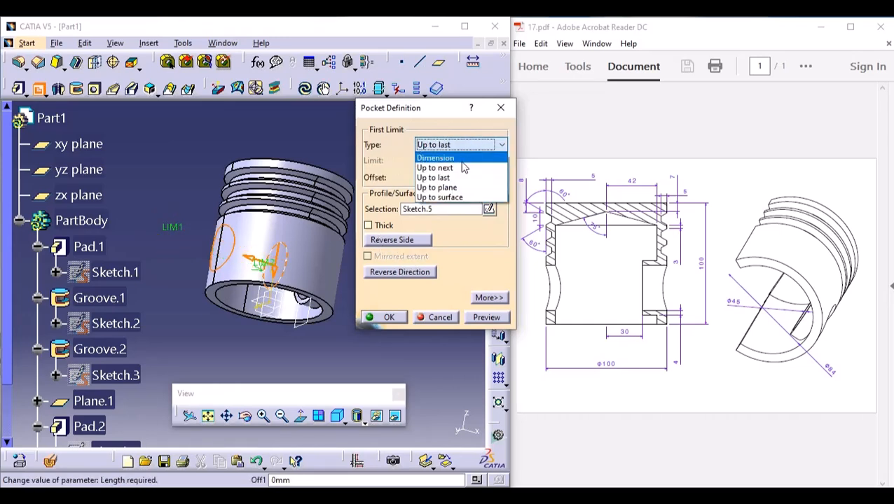
{"action": "left_click", "coordinate": [456, 155]}
{"action": "left_click", "coordinate": [376, 257]}
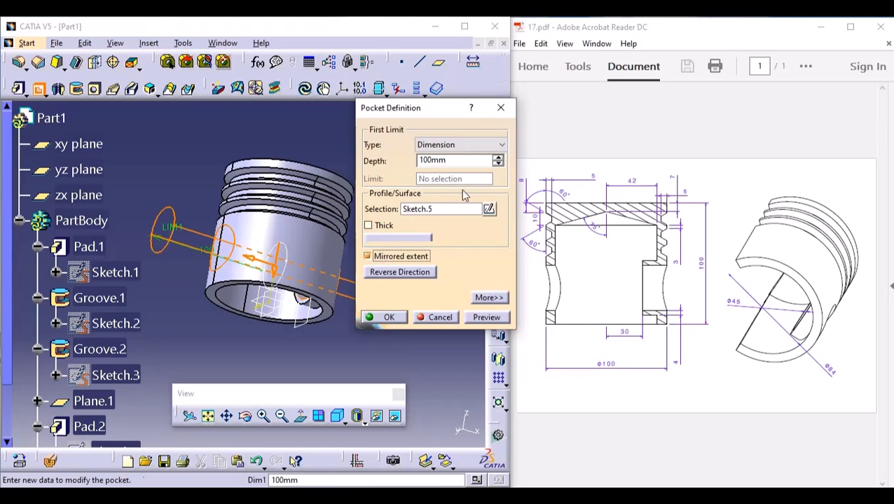
Set the pocket's first limit type to Up to last, preview it, and create the pin hole through the piston wall.
{"action": "left_click", "coordinate": [475, 145]}
{"action": "left_click", "coordinate": [459, 177]}
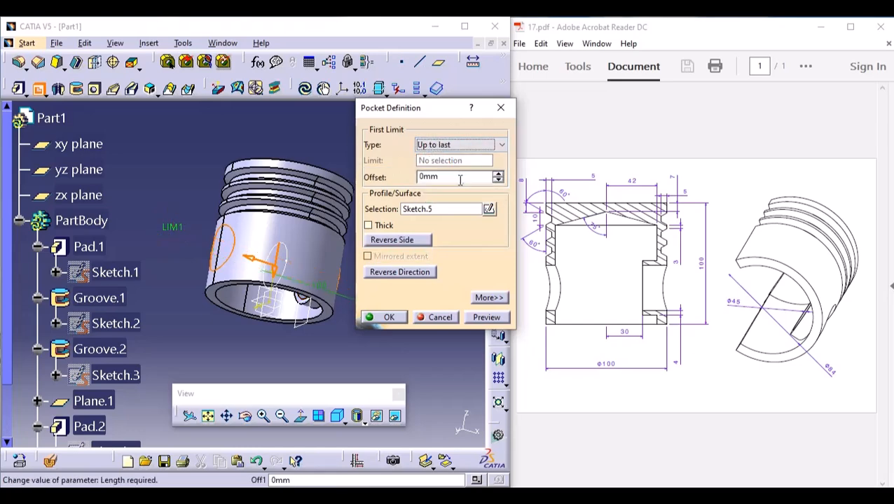
{"action": "left_click", "coordinate": [498, 317]}
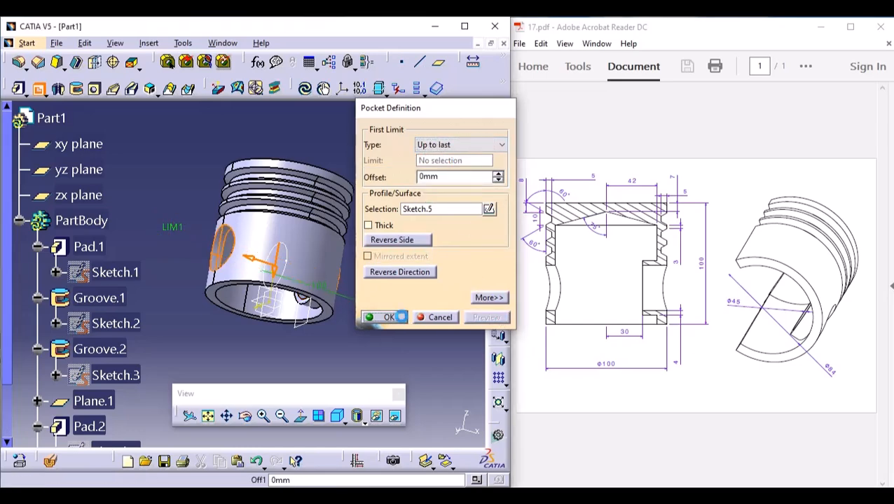
{"action": "left_click", "coordinate": [379, 317]}
{"action": "middle_click_drag", "start_coordinate": [392, 272], "coordinate": [369, 222]}
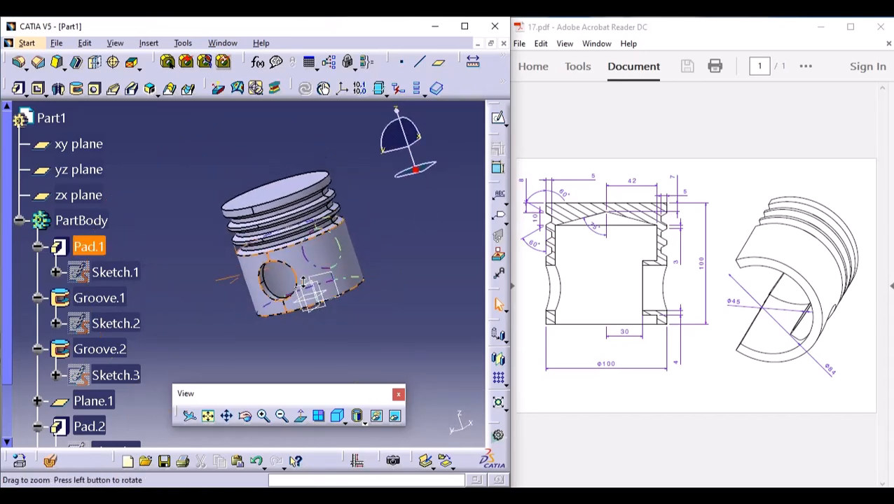